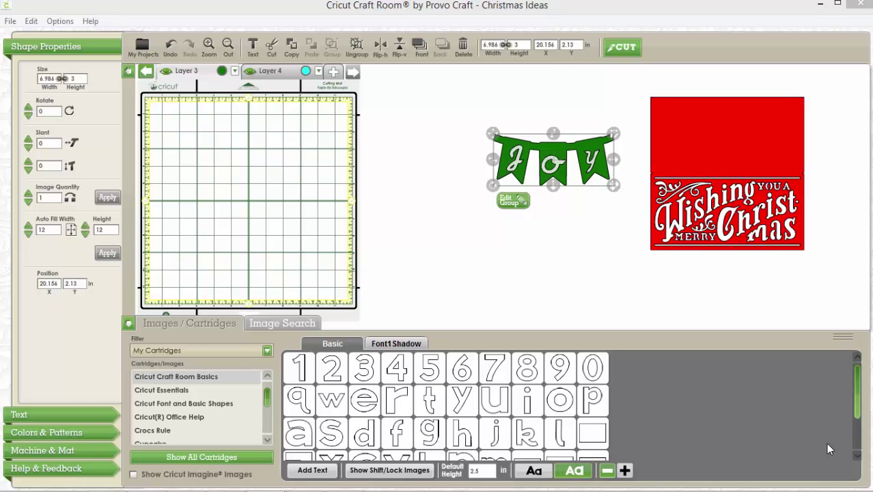
pyautogui.click(646, 284)
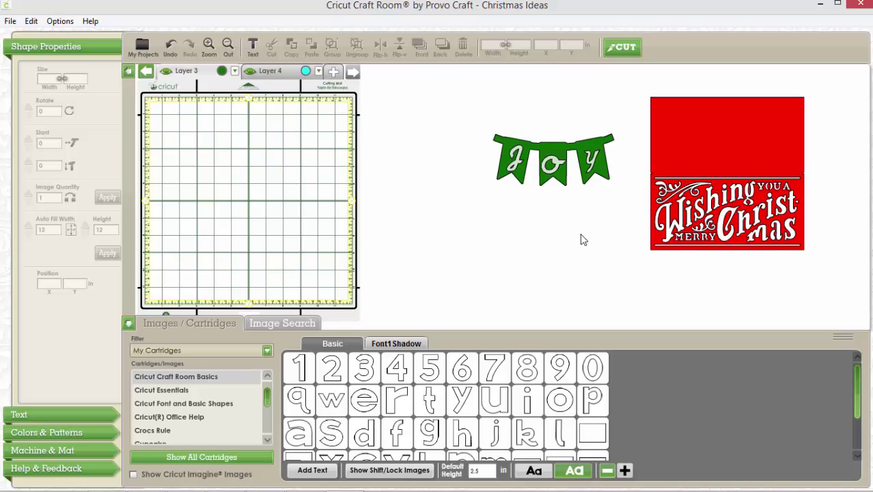
pyautogui.click(562, 180)
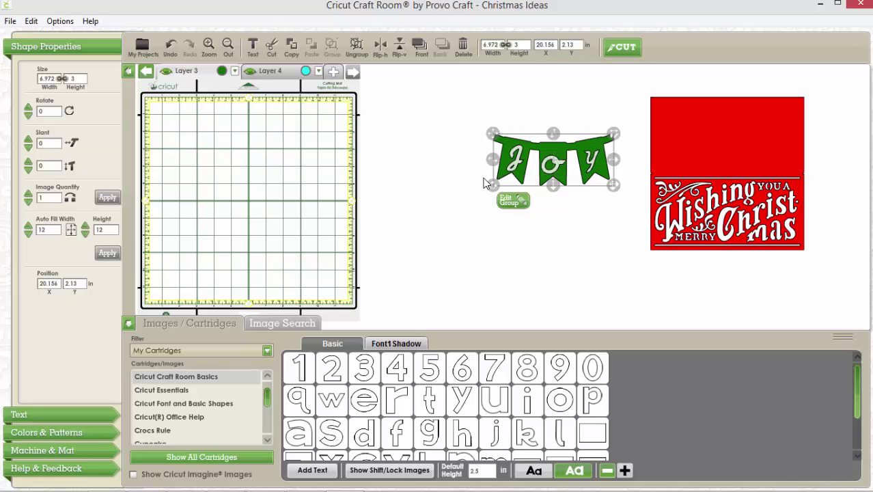
pyautogui.click(545, 267)
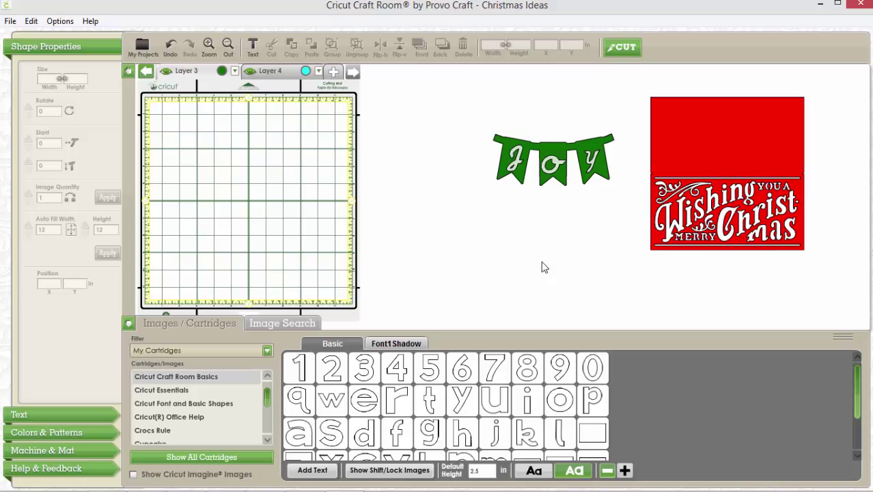
# - Collapse the image library area and enlarge the red Christmas card proportionally to about 13 by 12.9 in
pyautogui.click(129, 324)
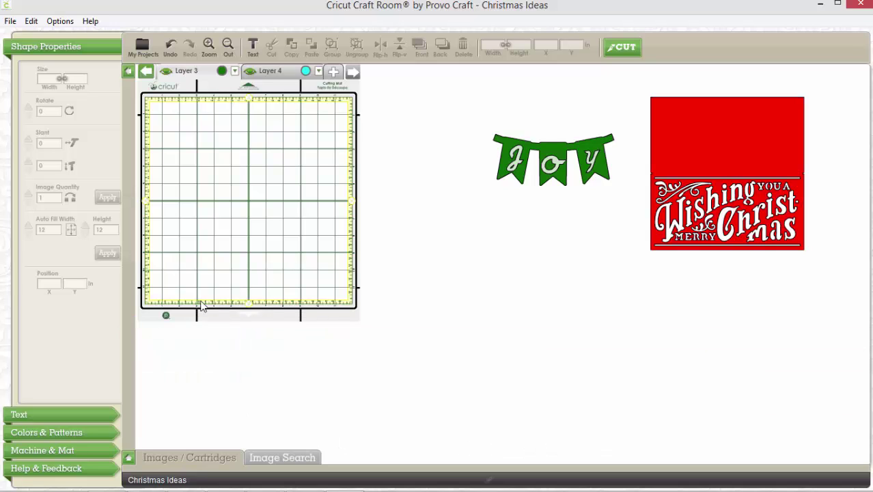
pyautogui.click(689, 117)
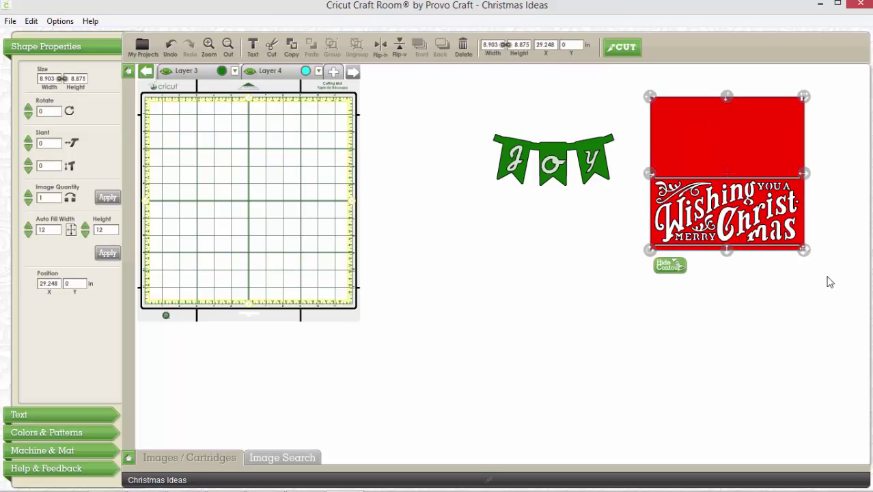
pyautogui.moveTo(830, 281); pyautogui.dragTo(870, 318)
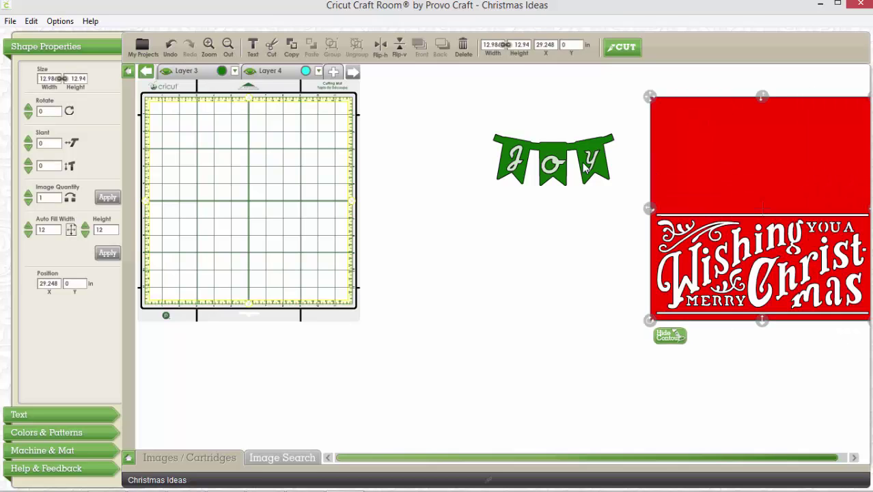
# - Move the green JOY banner to about X 14.06, Y 0.3 in and enlarge it to about 8.25 by 3.54 in
pyautogui.click(560, 146)
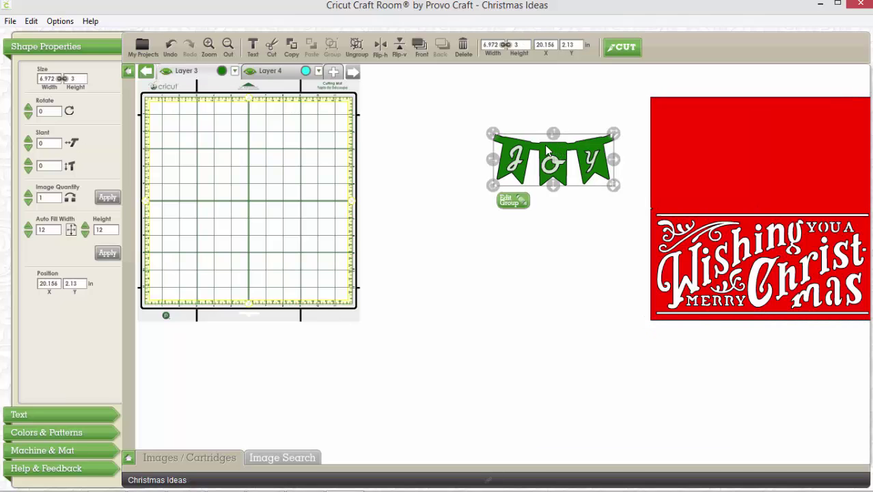
pyautogui.moveTo(561, 147); pyautogui.dragTo(460, 118)
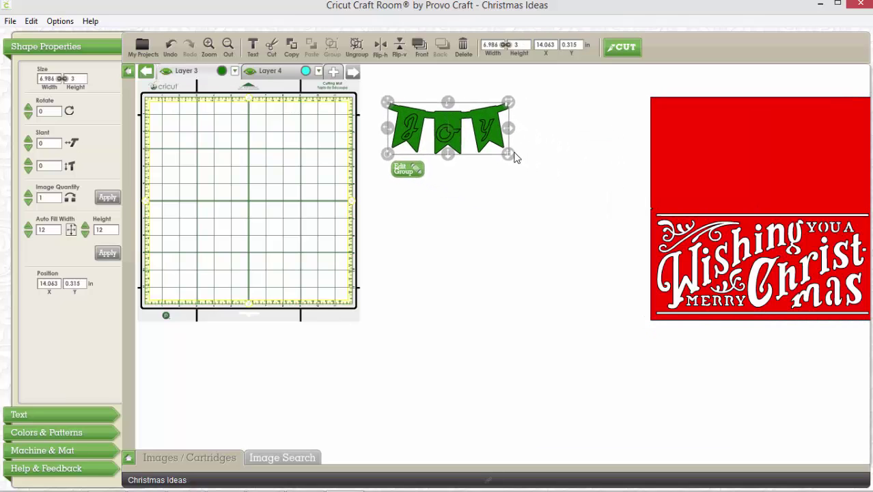
pyautogui.moveTo(511, 155); pyautogui.dragTo(532, 168)
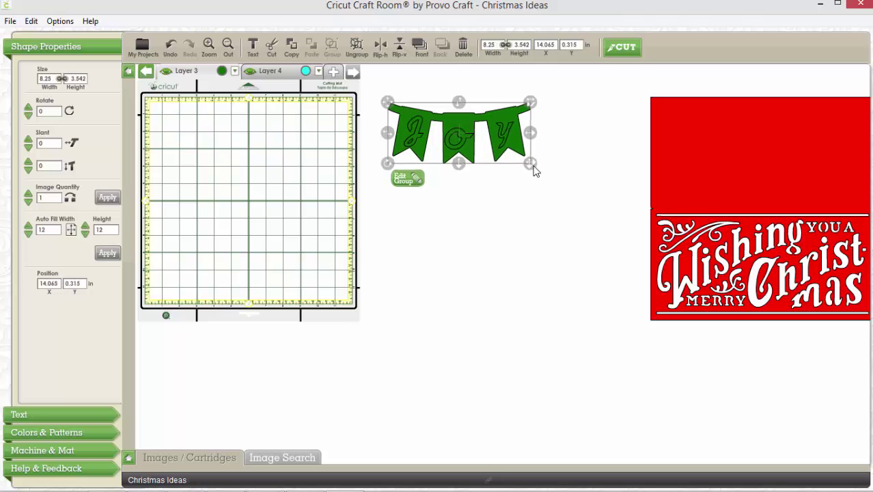
# - Move the red Christmas card closer to the banner, to about X 24.67, Y 0 in, and deselect it
pyautogui.click(707, 152)
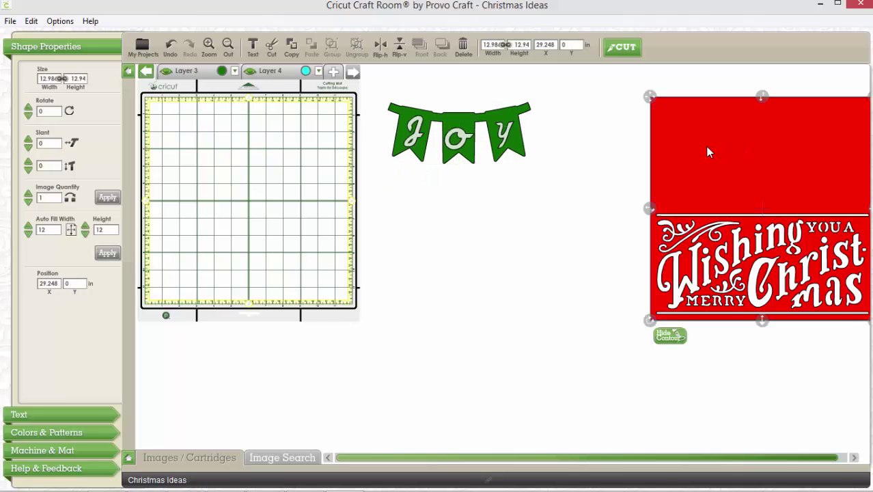
pyautogui.moveTo(707, 150); pyautogui.dragTo(628, 148)
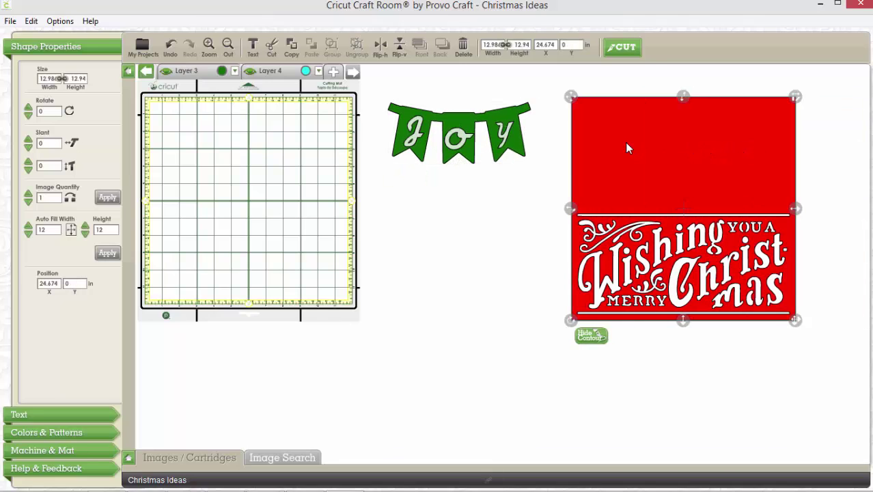
pyautogui.click(498, 280)
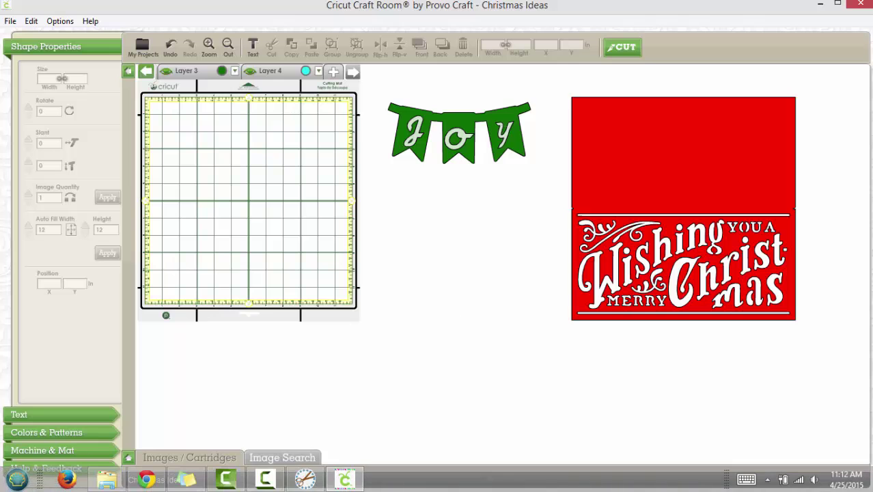
pyautogui.moveTo(265, 478)
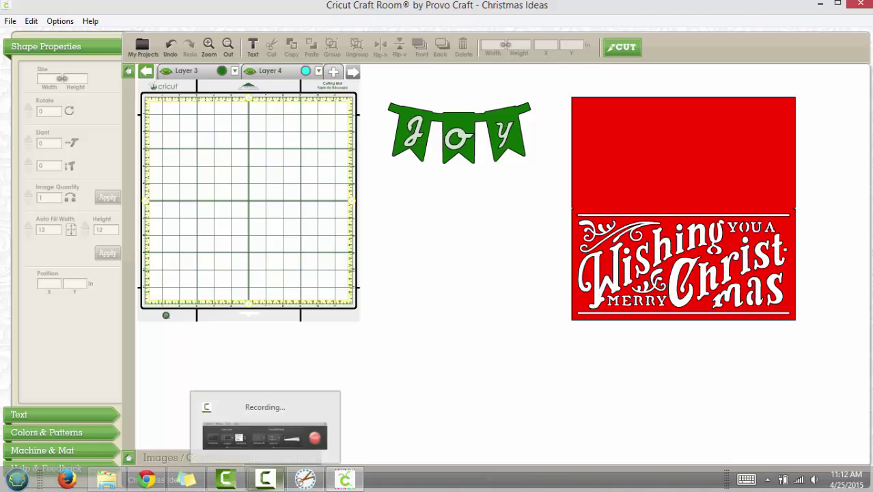
pyautogui.click(308, 482)
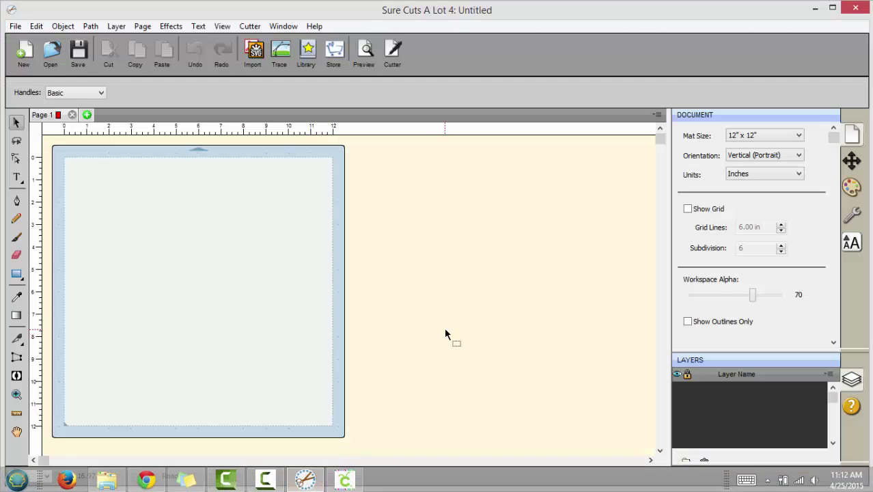
pyautogui.click(308, 484)
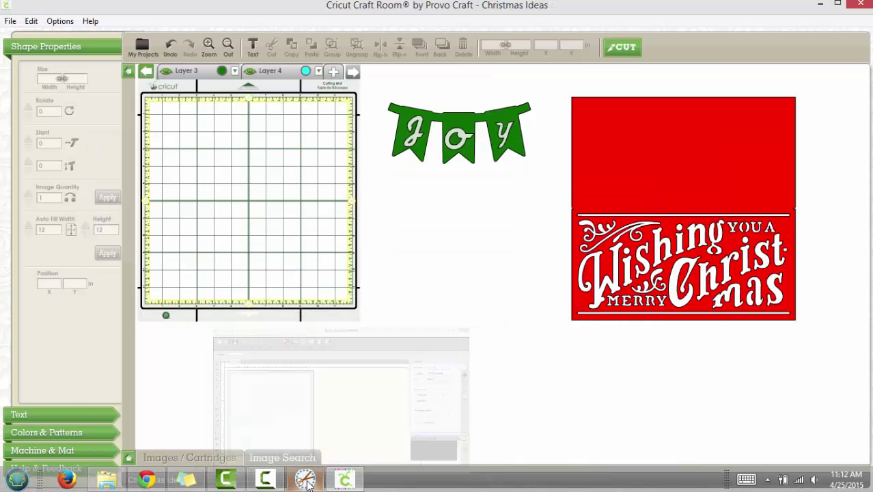
# - Capture a rectangular snip around the JOY banner and the red Christmas card with the Snipping Tool
pyautogui.click(17, 480)
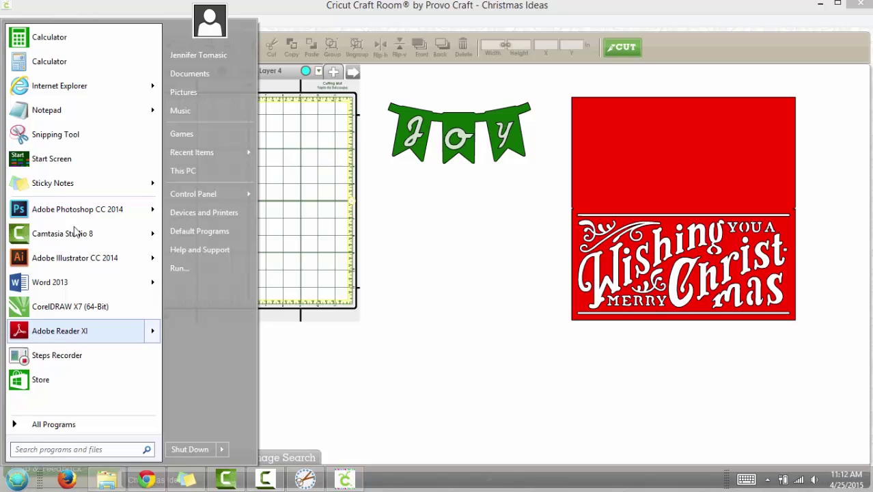
pyautogui.click(80, 134)
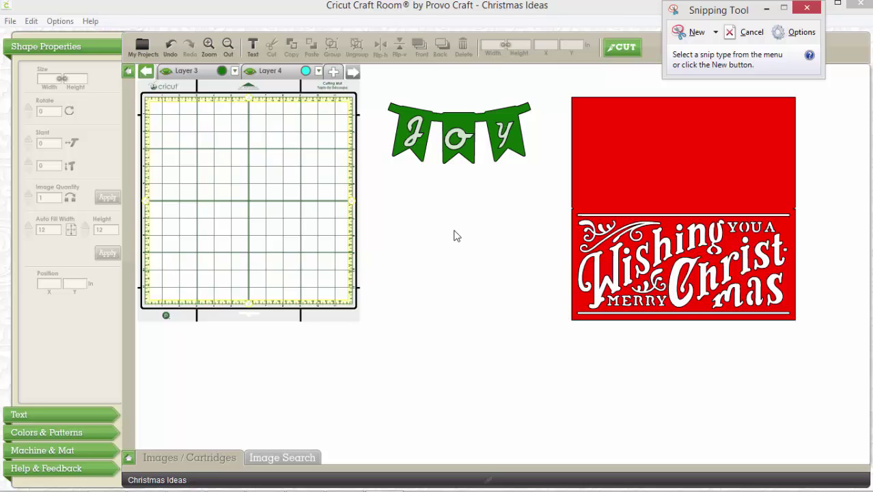
pyautogui.click(696, 33)
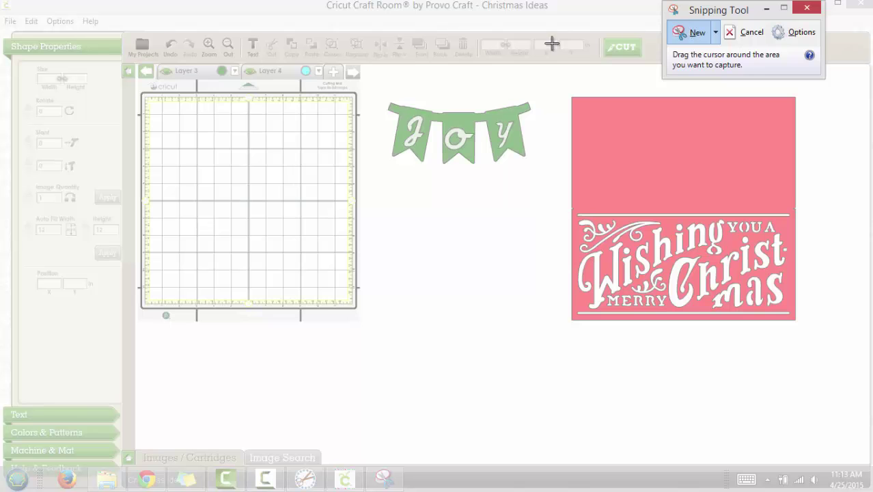
pyautogui.moveTo(380, 86); pyautogui.dragTo(822, 333)
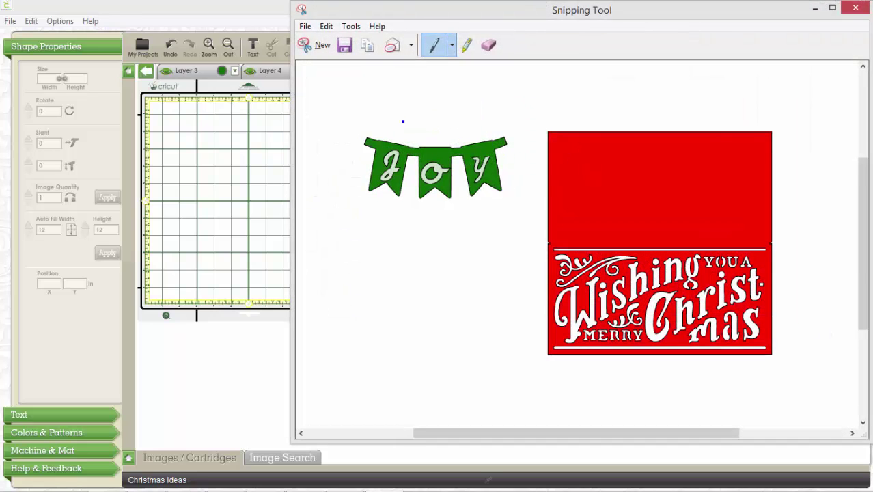
# - Look through the file formats available for saving the snip, cancel the save and close the Snipping Tool
pyautogui.click(345, 47)
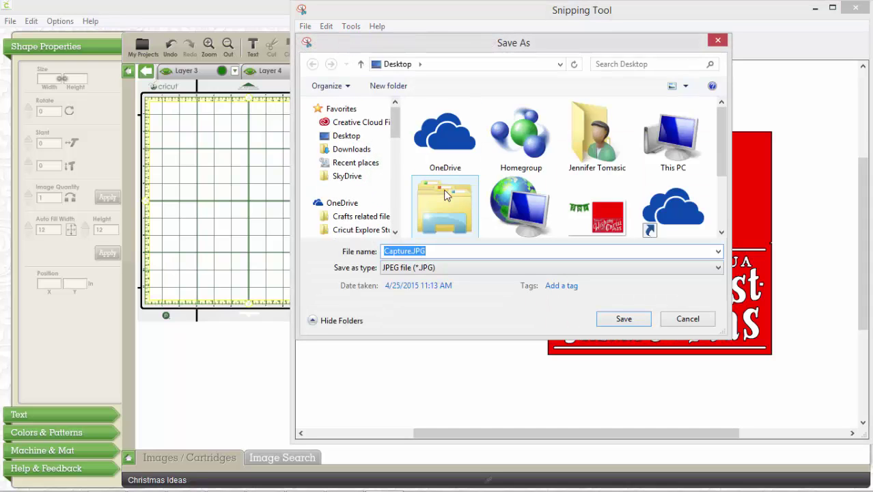
pyautogui.click(717, 271)
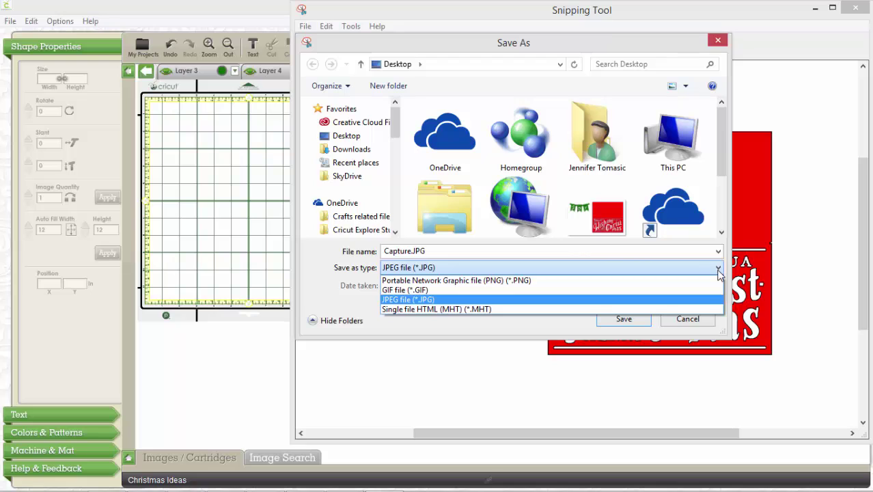
pyautogui.click(718, 270)
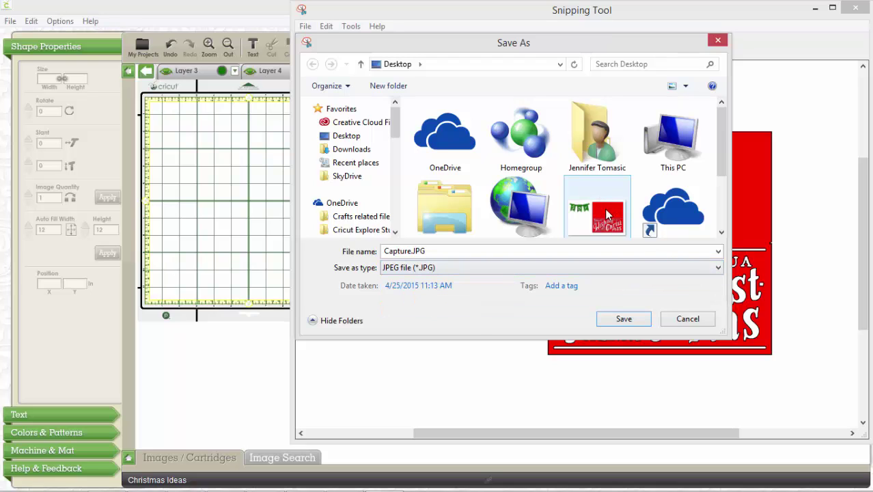
pyautogui.click(688, 319)
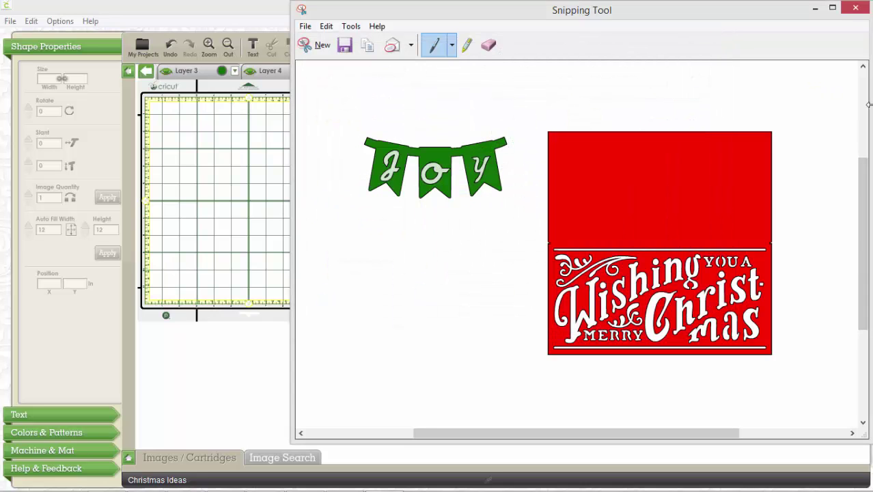
pyautogui.click(856, 8)
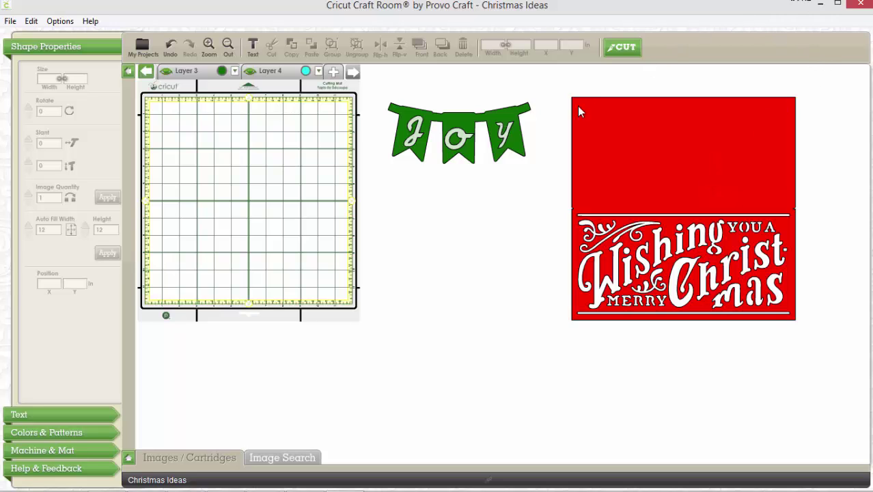
# - Switch to Sure Cuts A Lot 4 and load "christmas card project ccr.JPG" from the desktop into Trace Image
pyautogui.click(819, 4)
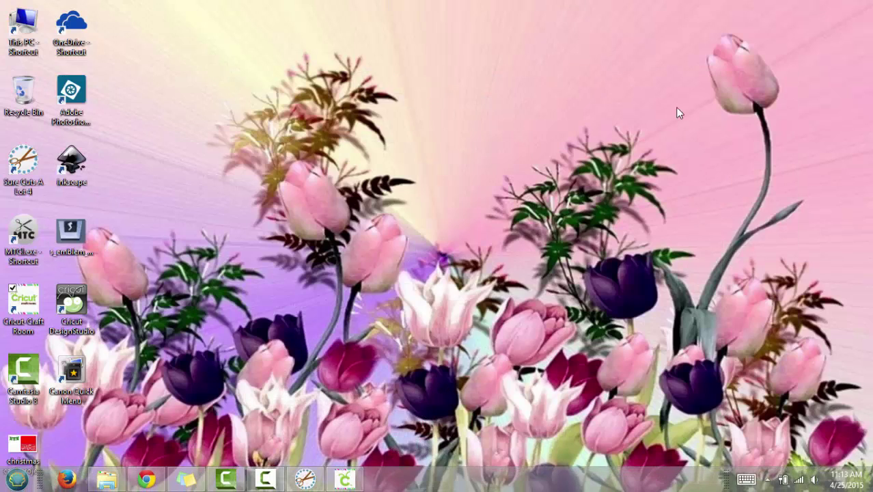
pyautogui.click(304, 478)
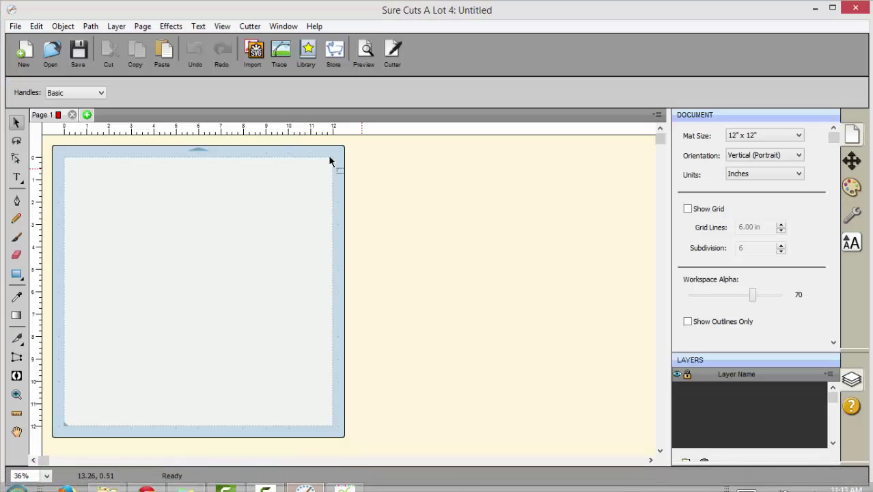
pyautogui.click(279, 55)
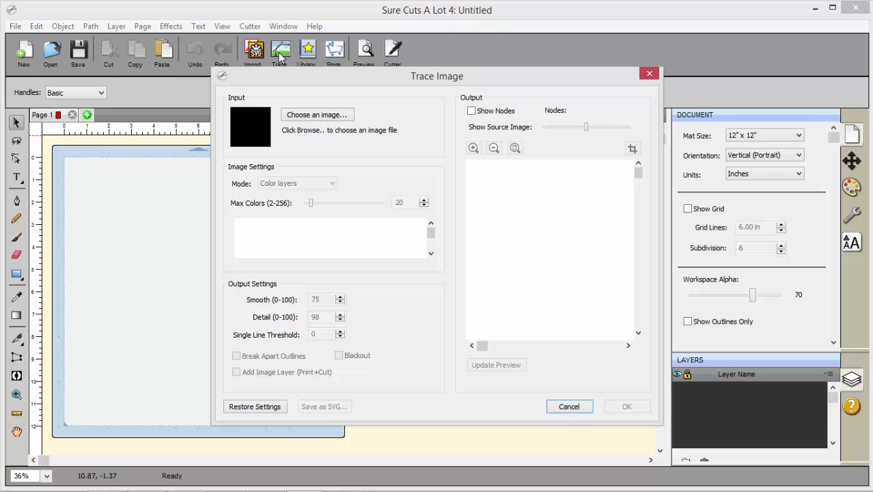
pyautogui.click(317, 116)
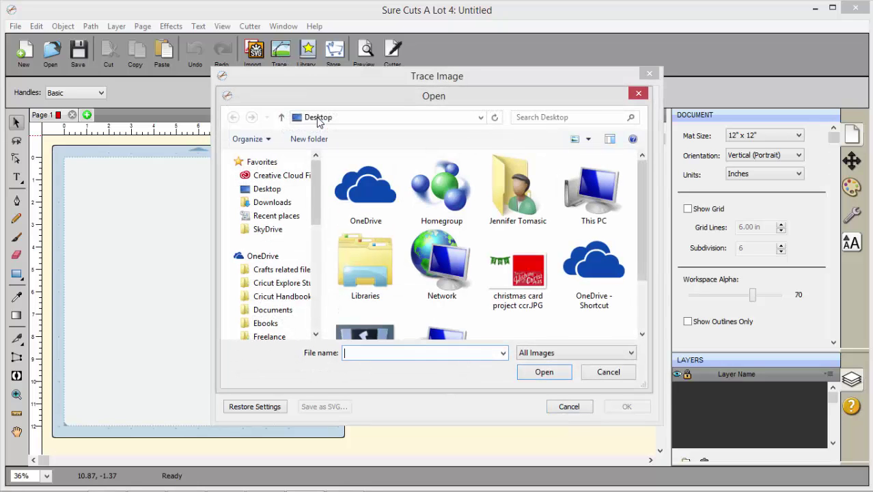
pyautogui.click(522, 287)
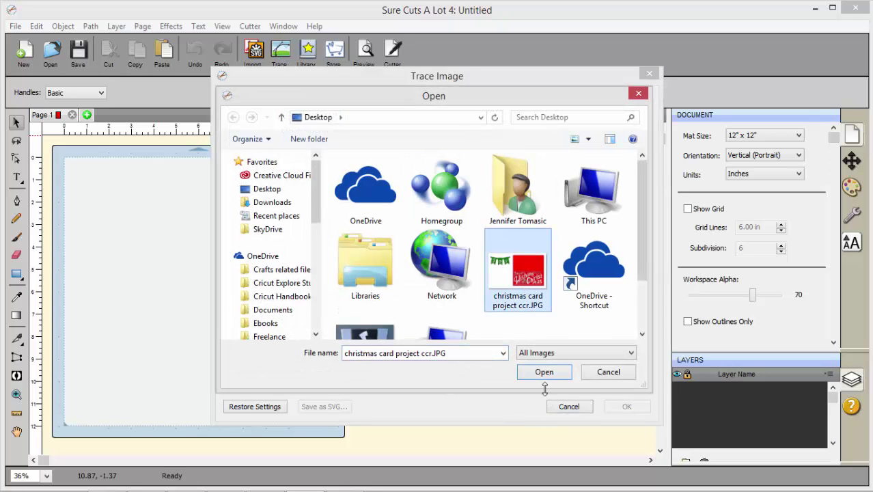
pyautogui.click(544, 373)
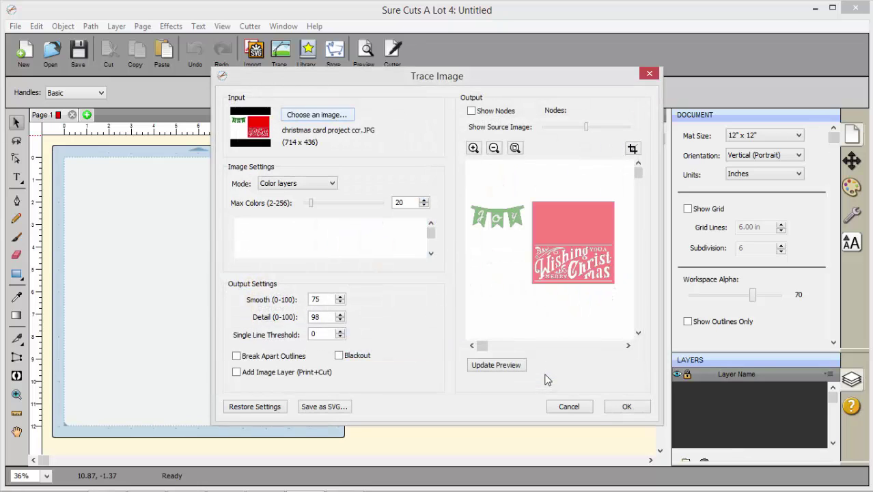
# - Set the trace mode to Monochrome after trying Single color, enable Break Apart Outlines and update the preview
pyautogui.click(330, 185)
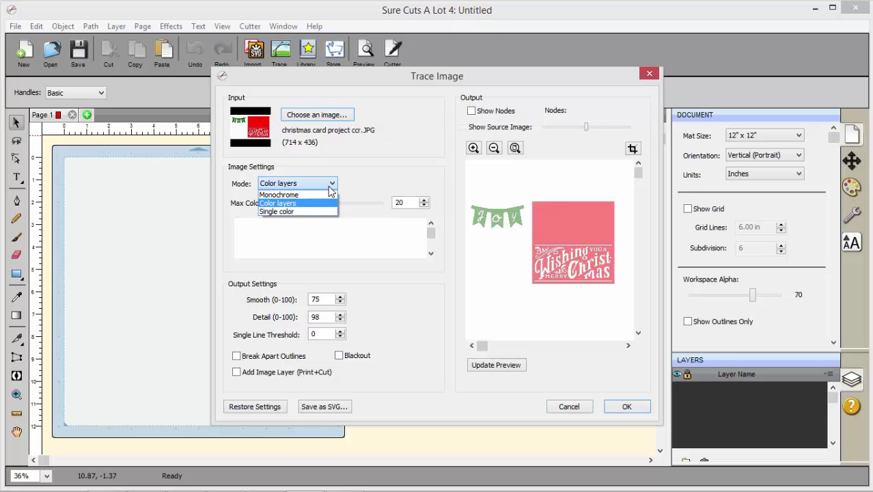
pyautogui.click(315, 210)
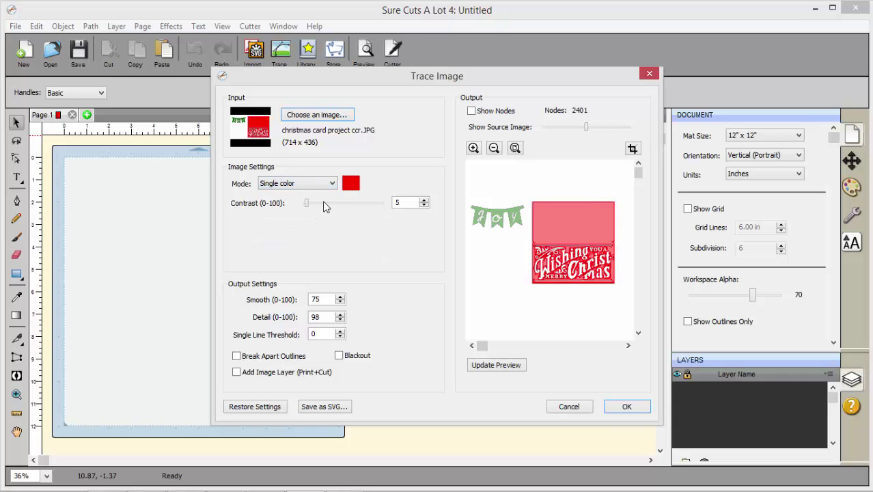
pyautogui.click(332, 184)
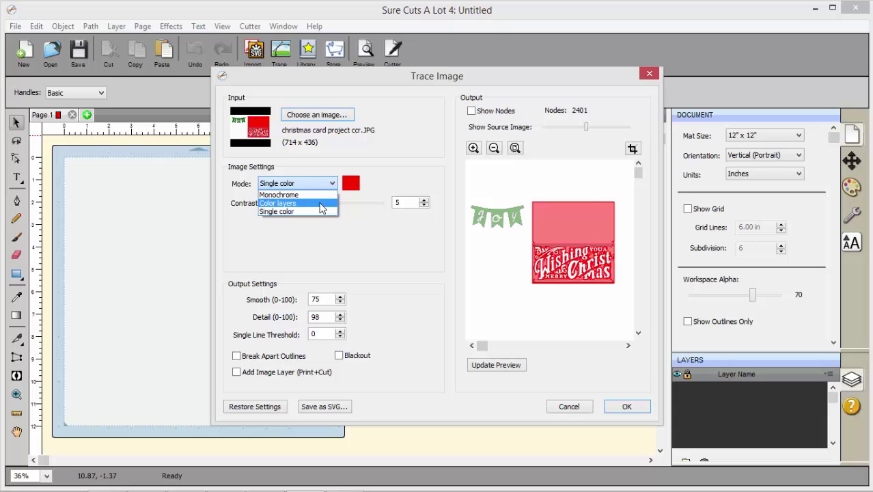
pyautogui.click(320, 196)
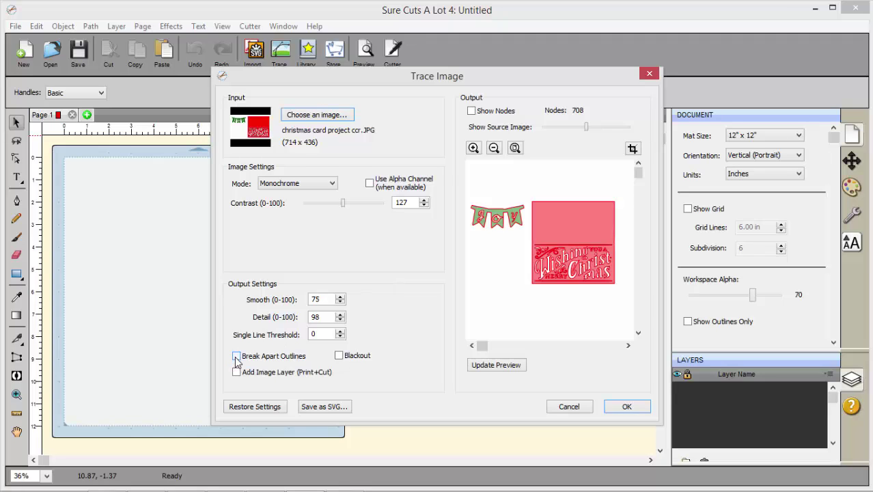
pyautogui.click(493, 366)
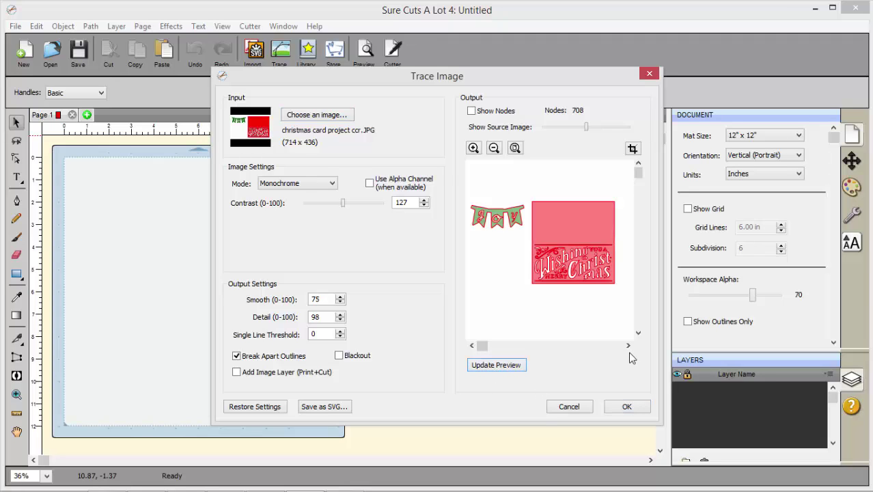
# - Accept the trace and enlarge the placed design proportionally to about 11.12 by 6.36 inches on the mat
pyautogui.click(627, 407)
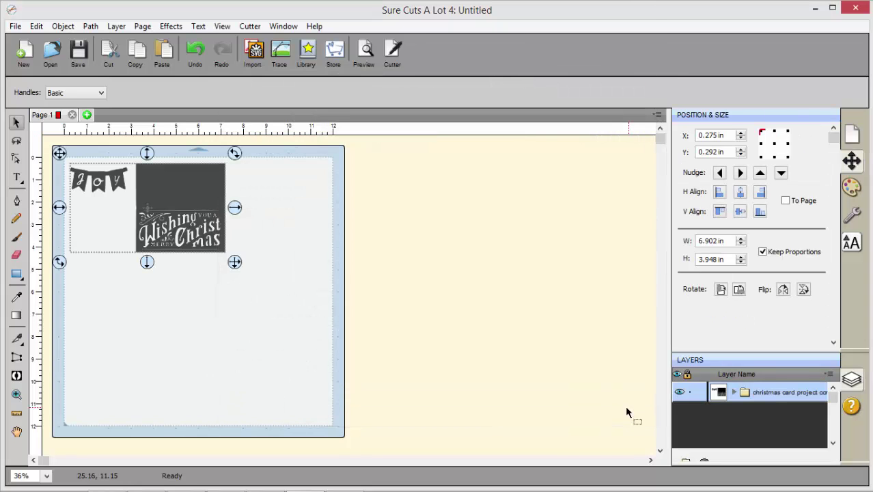
pyautogui.moveTo(234, 260)
pyautogui.mouseDown()
pyautogui.moveTo(328, 341)
pyautogui.moveTo(263, 360)
pyautogui.moveTo(332, 368)
pyautogui.mouseUp()
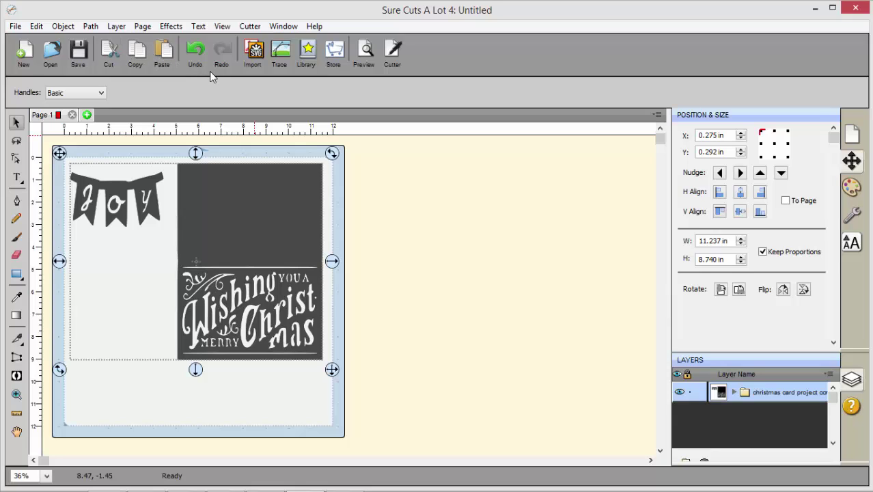
pyautogui.click(194, 53)
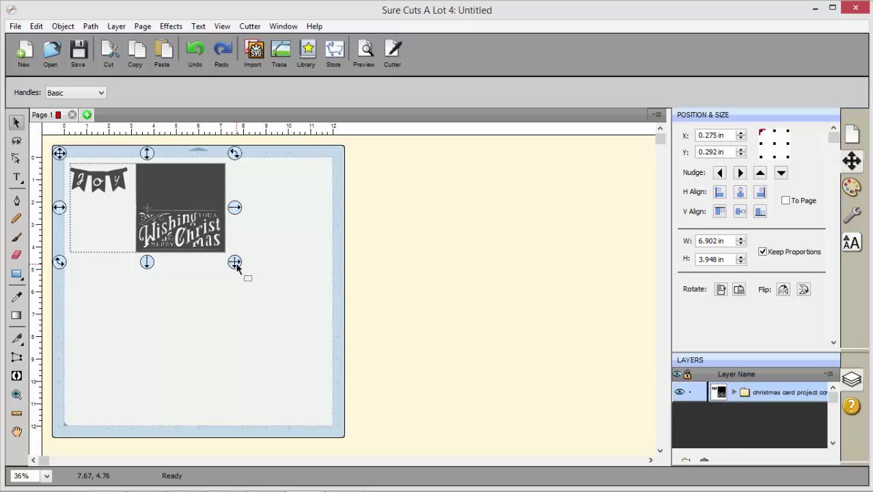
pyautogui.click(236, 266)
pyautogui.hotkey('ctrl', 'a')
pyautogui.moveTo(234, 263); pyautogui.dragTo(333, 345)
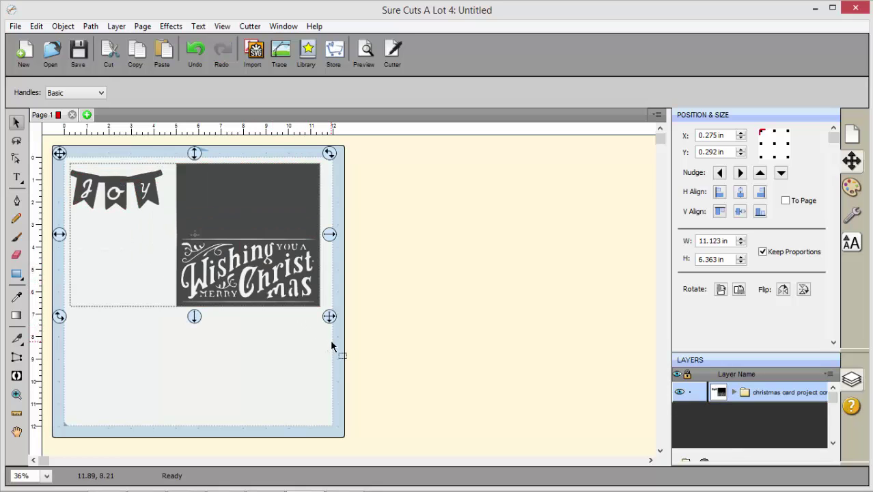
pyautogui.click(397, 343)
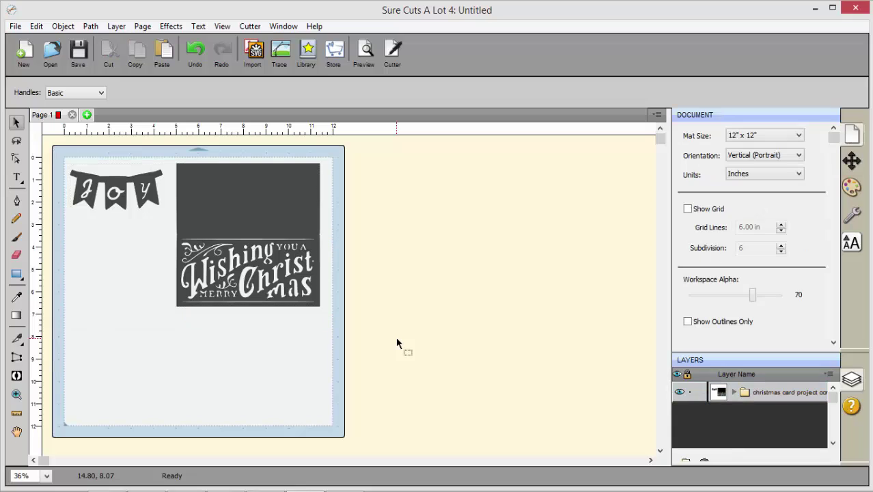
# - Break apart the whole traced design into separate shapes and clear the selection
pyautogui.click(228, 198)
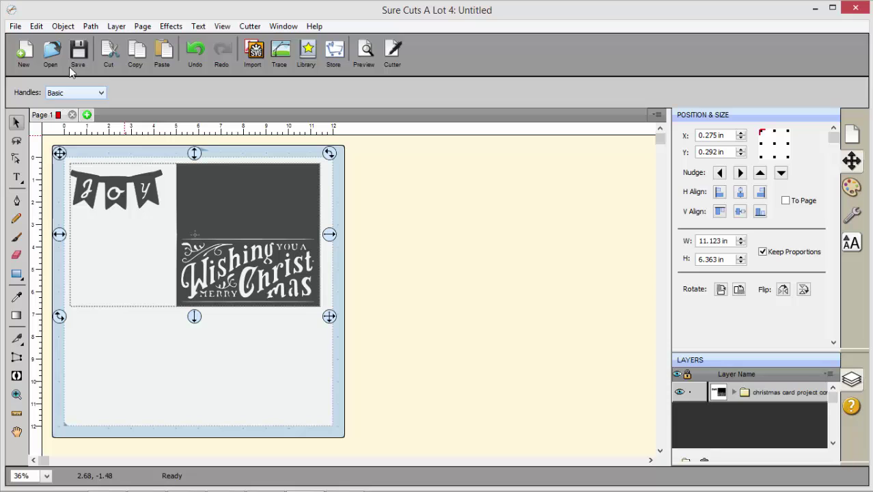
pyautogui.click(63, 27)
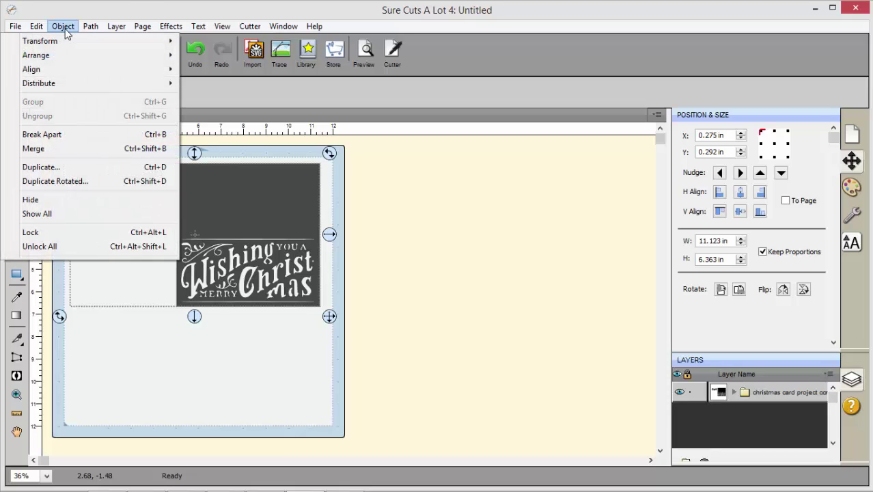
pyautogui.click(63, 135)
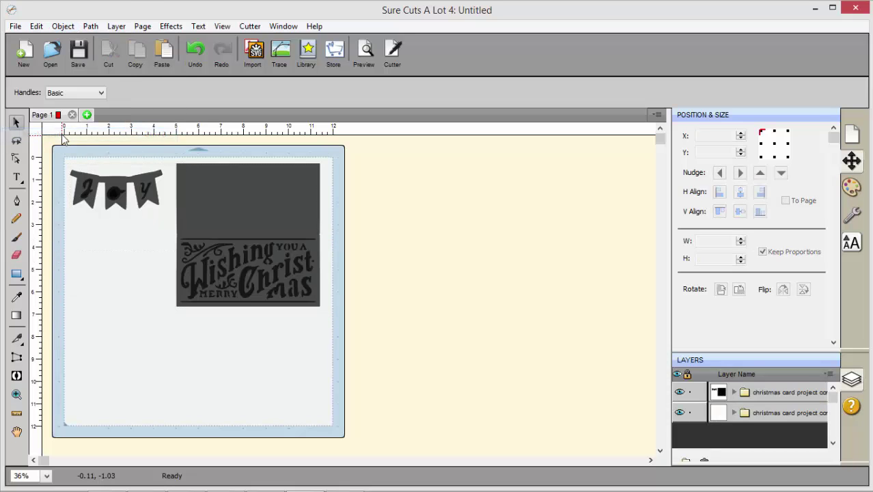
pyautogui.click(99, 259)
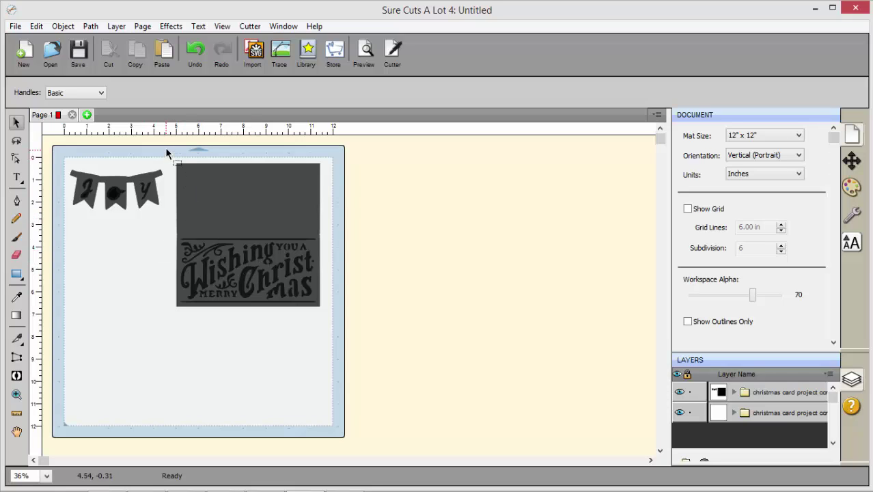
# - Select all the shapes of the Christmas card and merge them into one object with cut-out lettering
pyautogui.moveTo(166, 147); pyautogui.dragTo(347, 365)
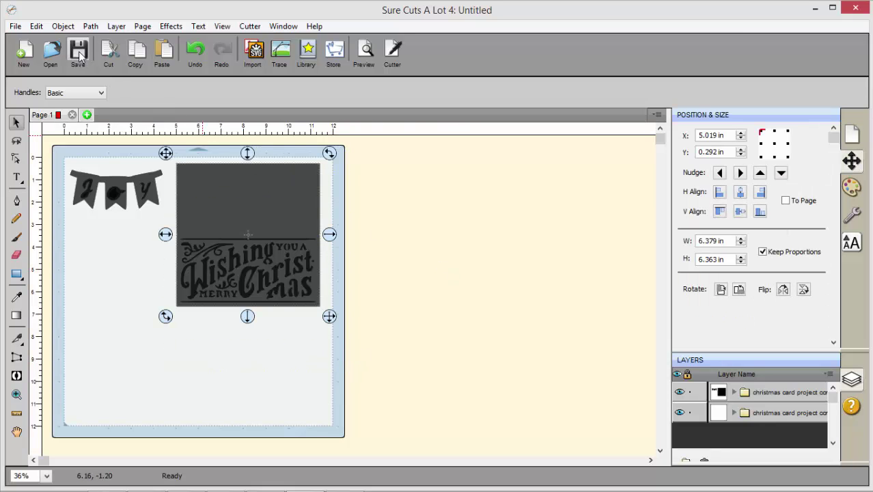
pyautogui.click(62, 26)
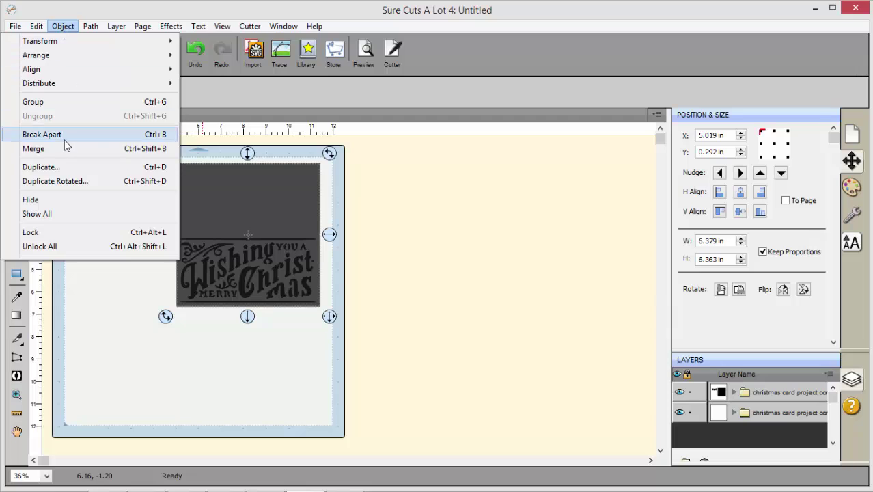
pyautogui.click(64, 148)
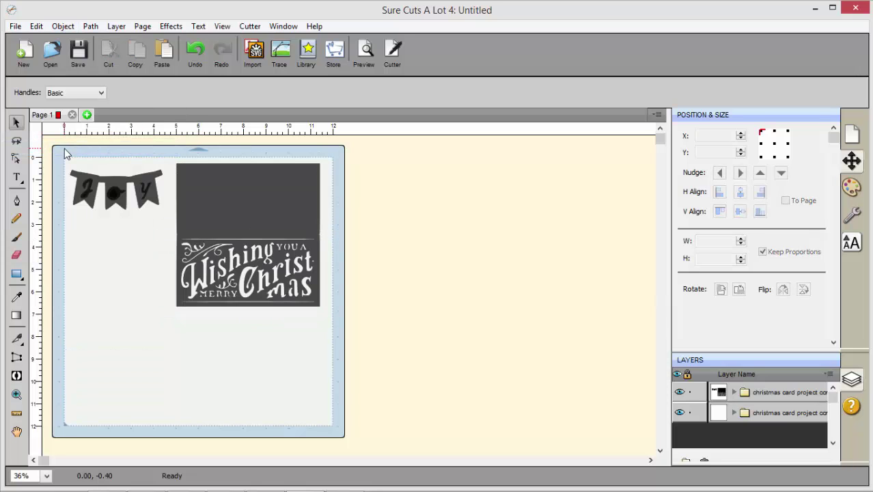
# - Merge the shapes of the JOY banner into one object and shift the card down to about Y 0.69 in
pyautogui.moveTo(56, 146); pyautogui.dragTo(169, 236)
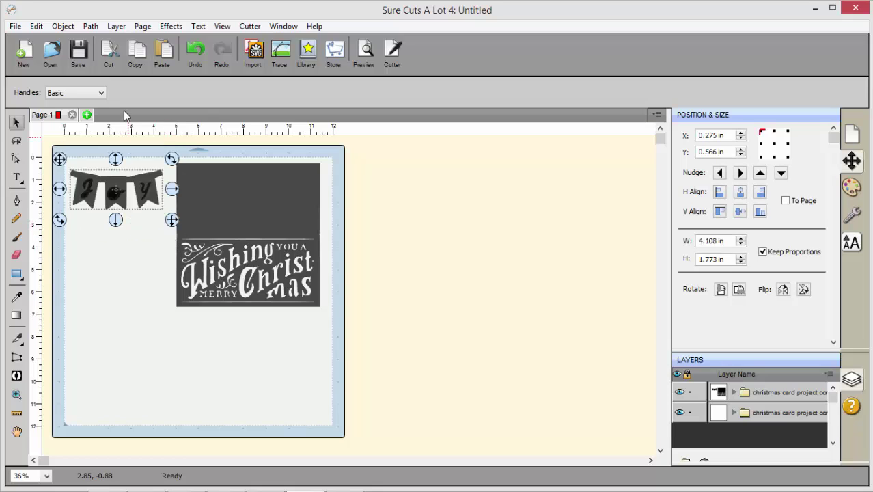
pyautogui.click(63, 27)
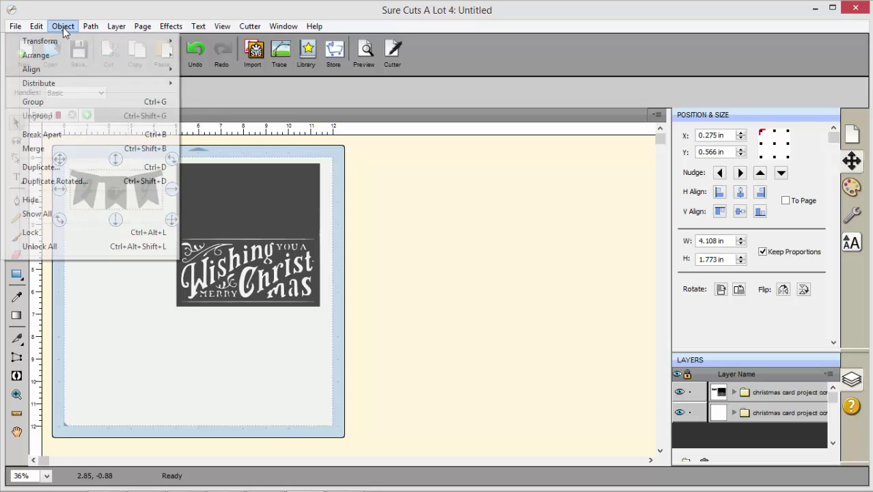
pyautogui.click(64, 146)
pyautogui.click(95, 265)
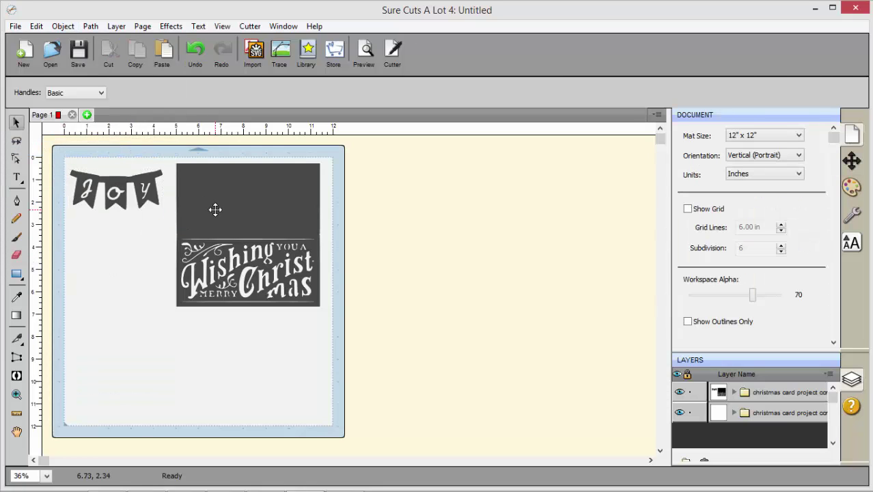
pyautogui.moveTo(215, 210)
pyautogui.mouseDown()
pyautogui.moveTo(279, 217)
pyautogui.moveTo(216, 220)
pyautogui.mouseUp()
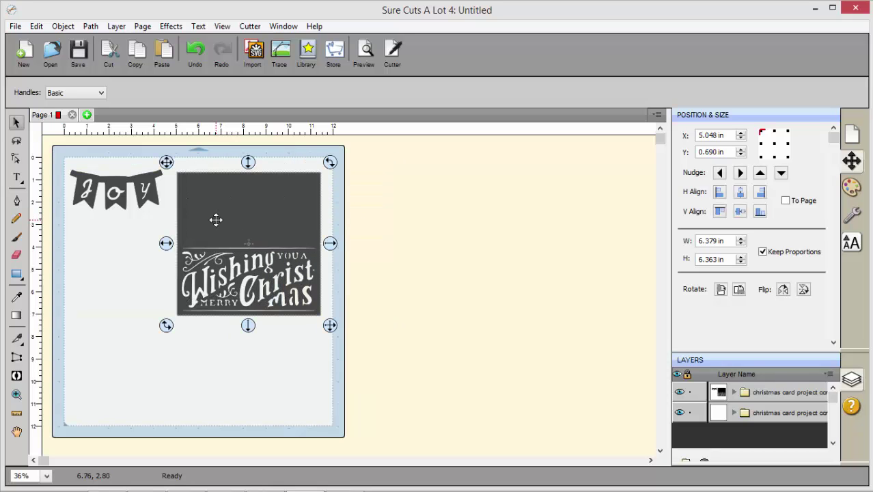
pyautogui.click(389, 256)
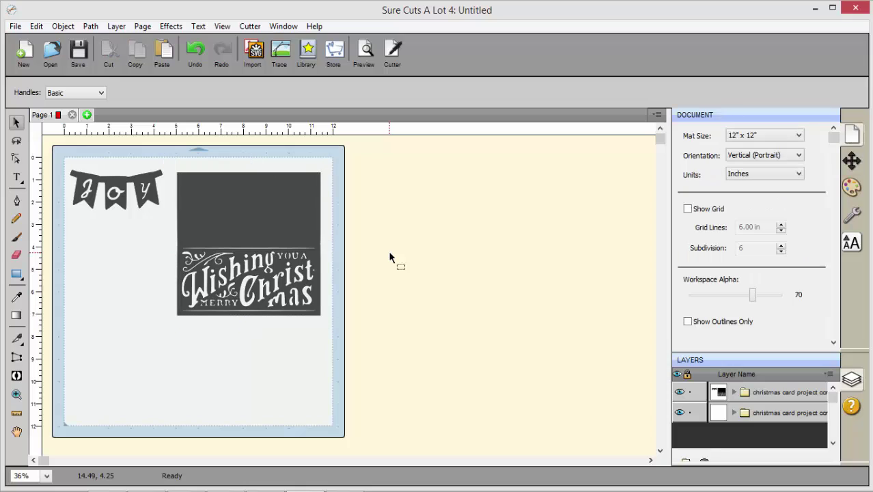
# - Set the Christmas card's stroke to None and its fill to red (255, 0, 0)
pyautogui.click(276, 239)
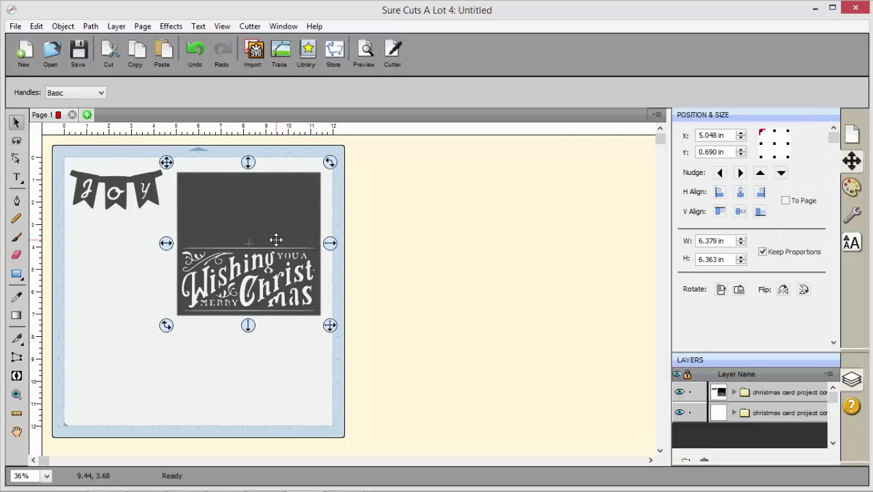
pyautogui.click(852, 188)
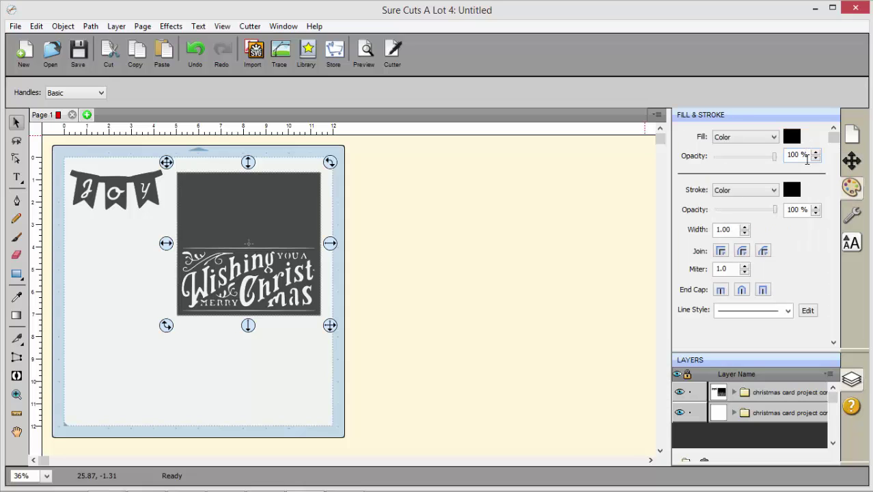
pyautogui.click(770, 191)
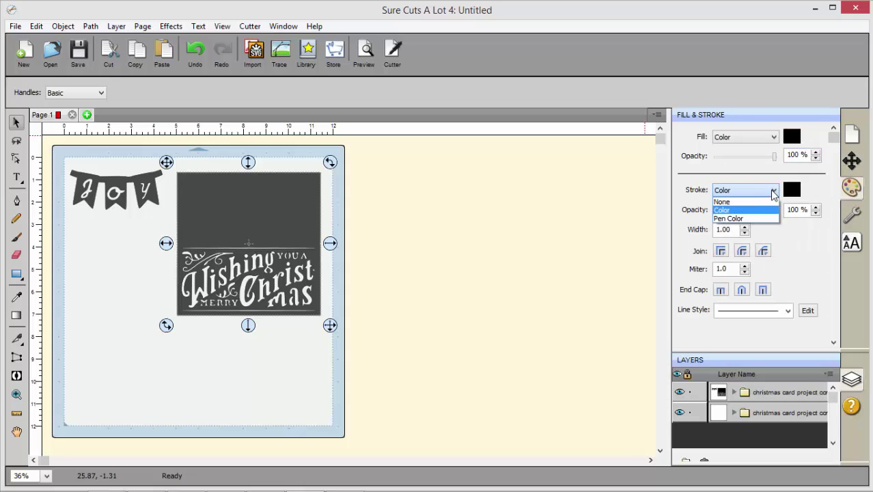
pyautogui.click(765, 200)
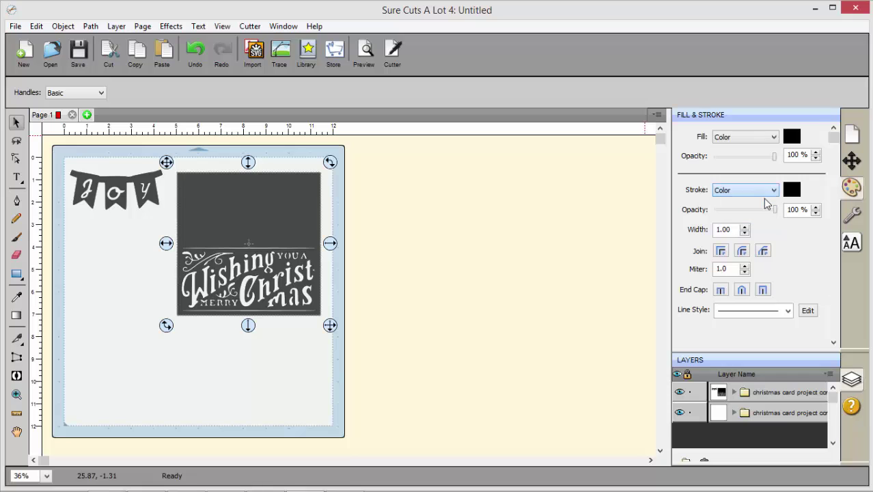
pyautogui.click(792, 137)
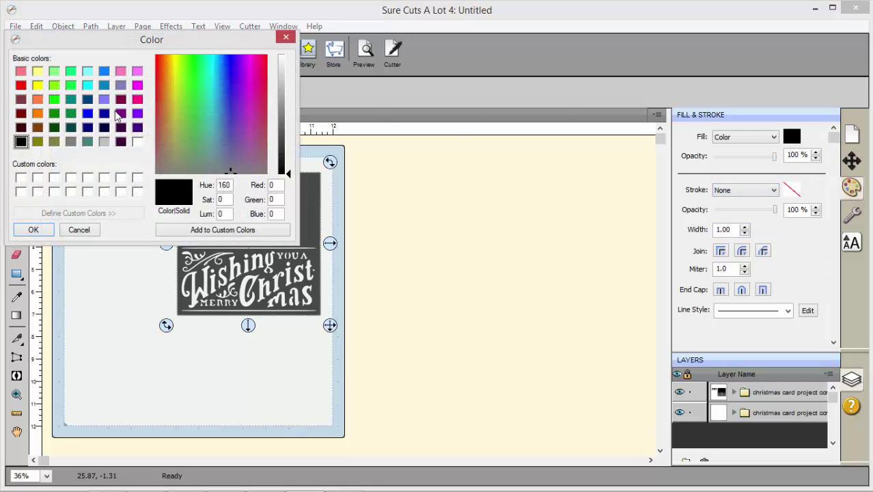
pyautogui.click(20, 85)
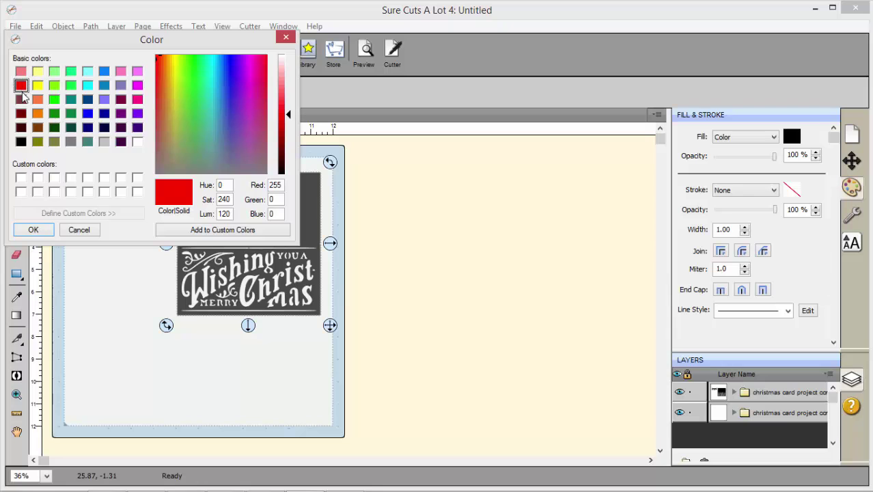
pyautogui.click(33, 230)
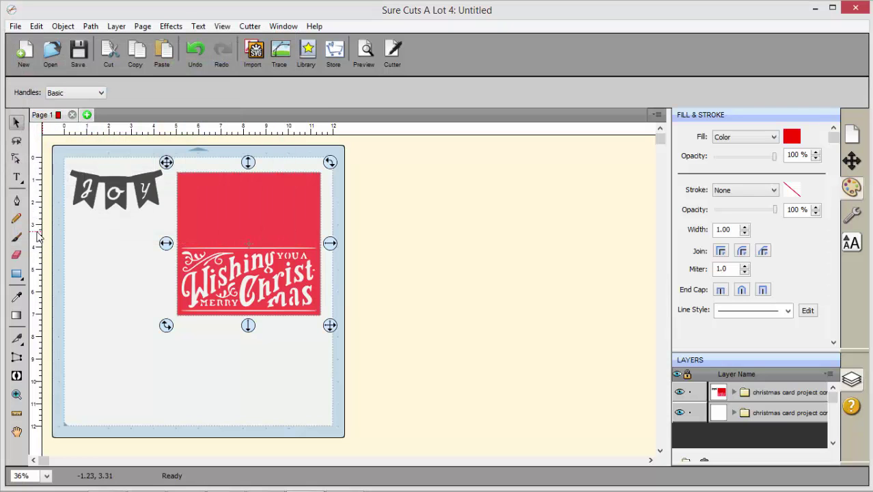
# - Set the JOY banner's stroke to None and its fill to green (0, 128, 0), leaving nothing selected
pyautogui.click(89, 199)
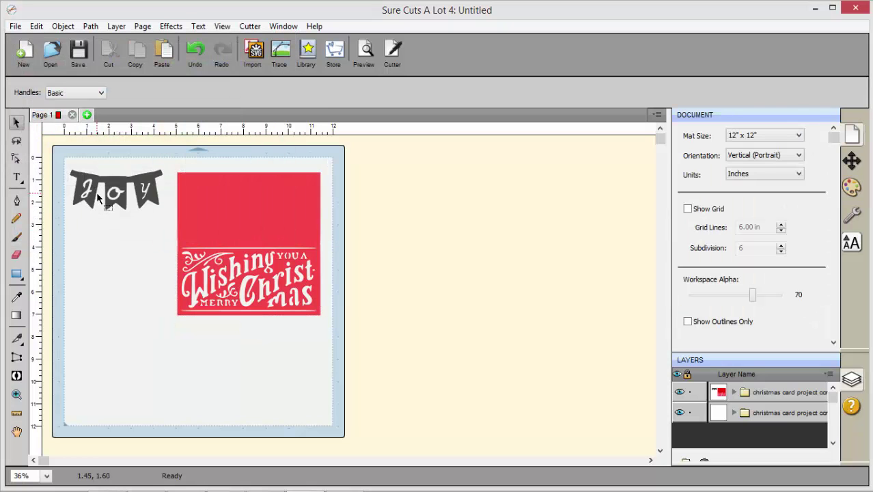
pyautogui.click(87, 199)
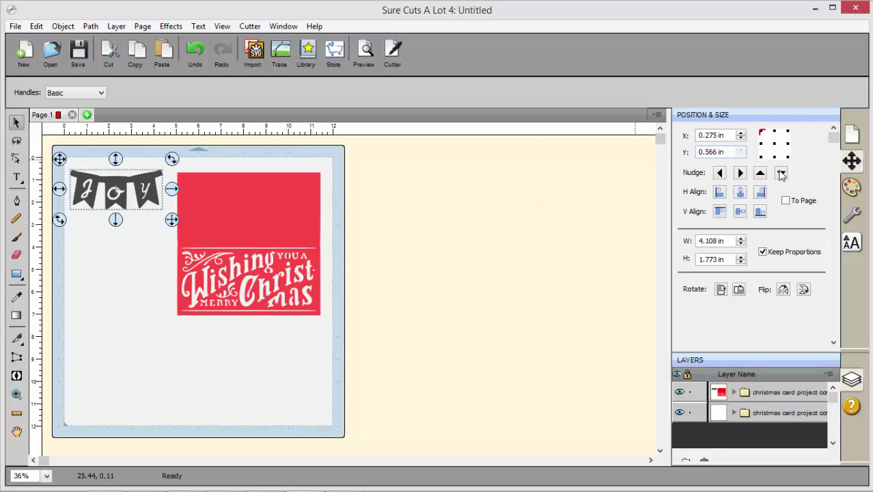
pyautogui.click(854, 192)
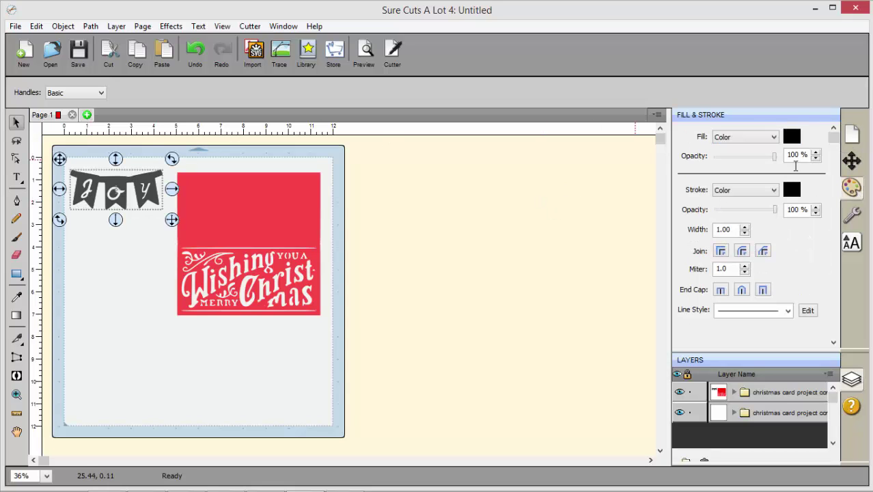
pyautogui.click(773, 190)
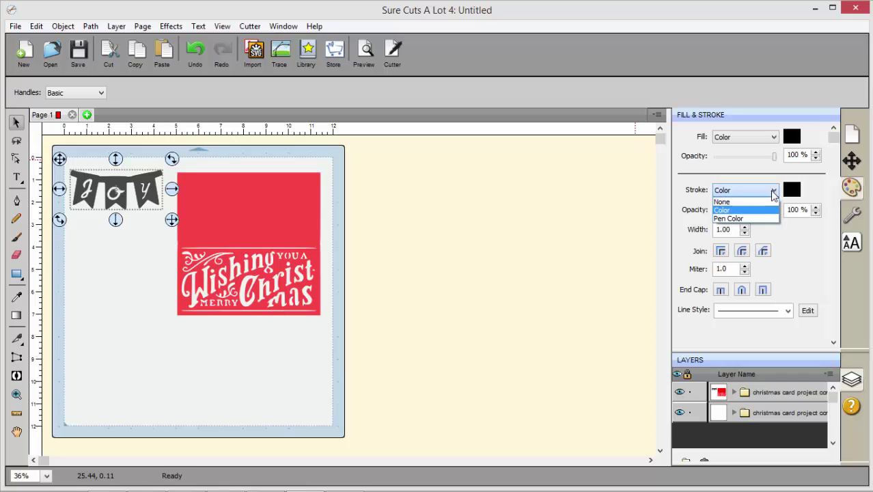
pyautogui.click(762, 202)
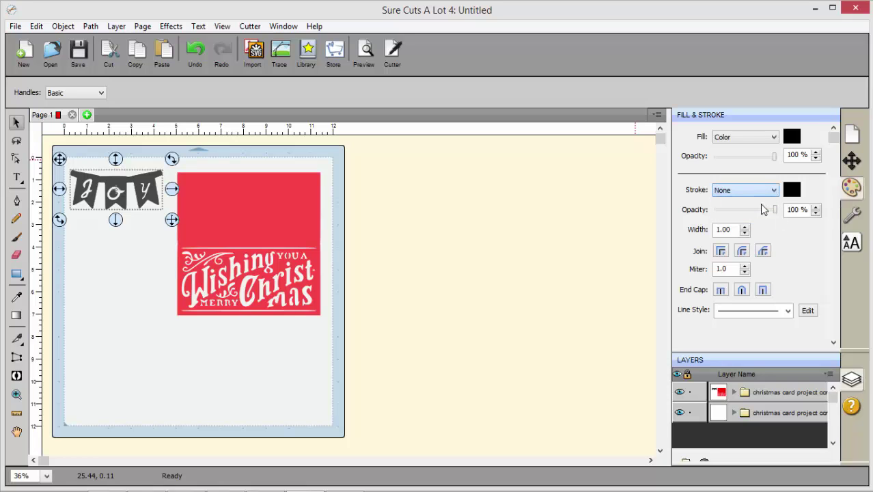
pyautogui.click(793, 137)
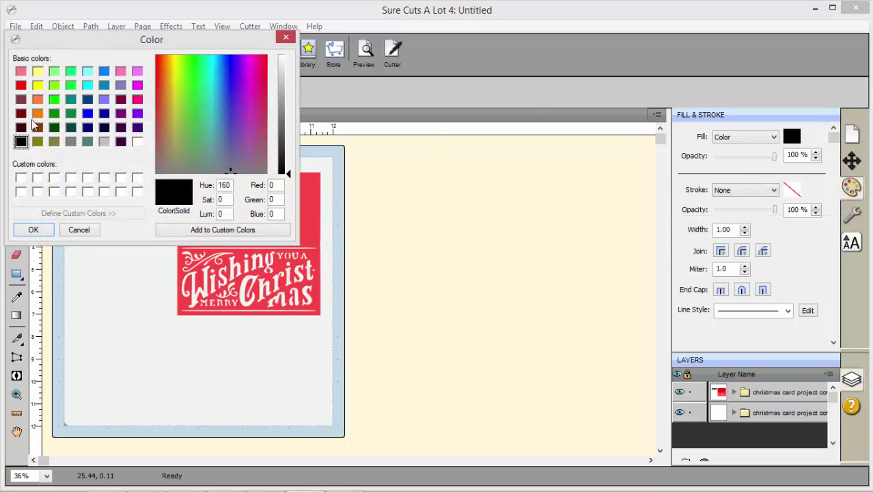
pyautogui.click(54, 113)
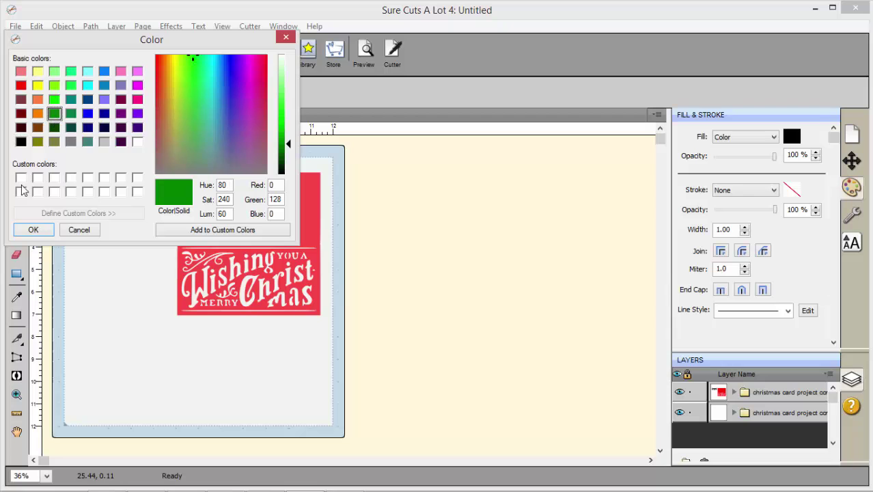
pyautogui.click(33, 229)
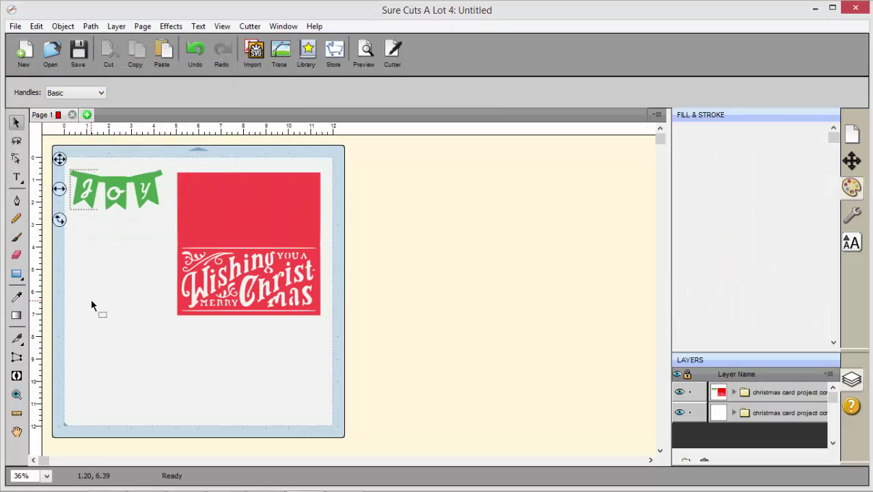
pyautogui.click(92, 305)
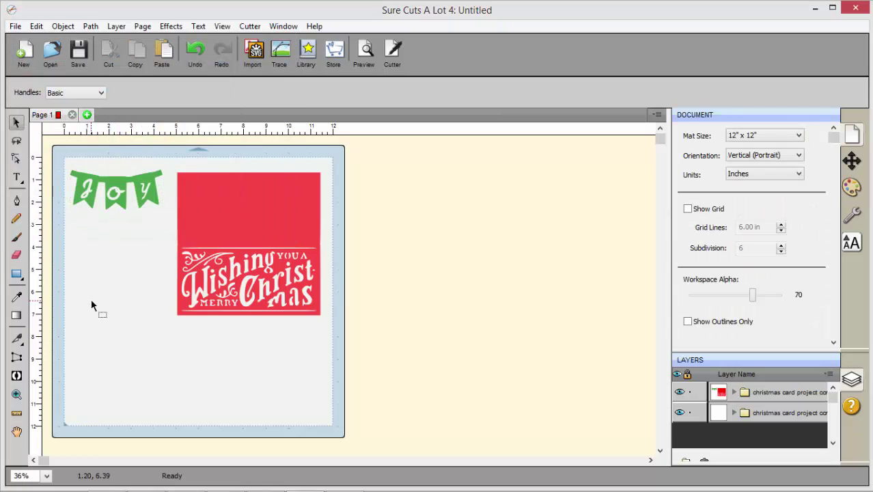
pyautogui.click(235, 200)
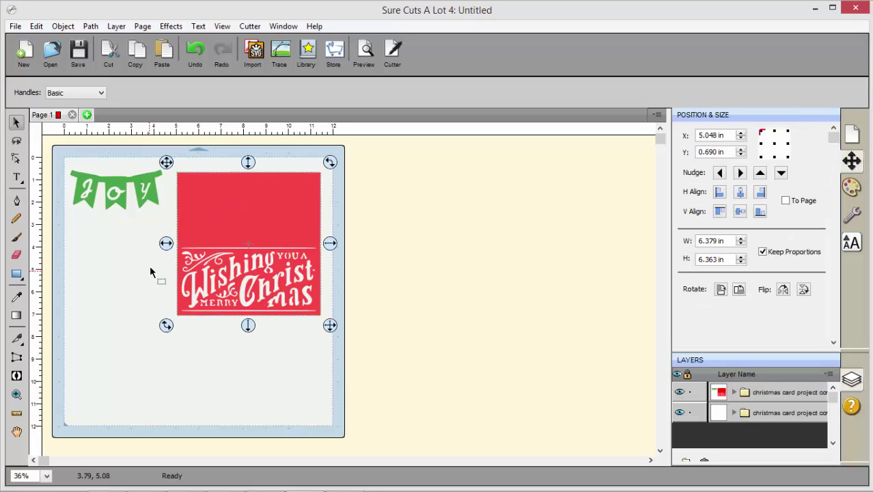
pyautogui.press('super+c')
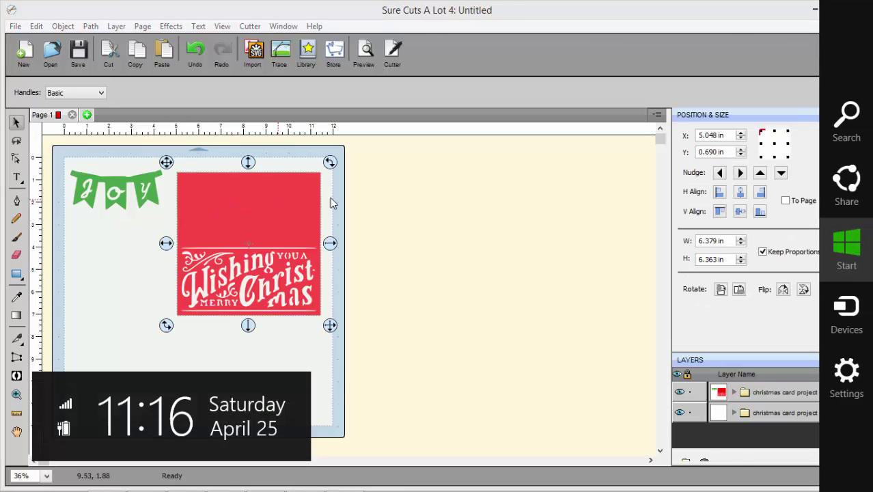
# - Export the design as an SVG over the existing Chrstmas Card.svg in the SVG folder, at 72 DPI
pyautogui.press('Escape')
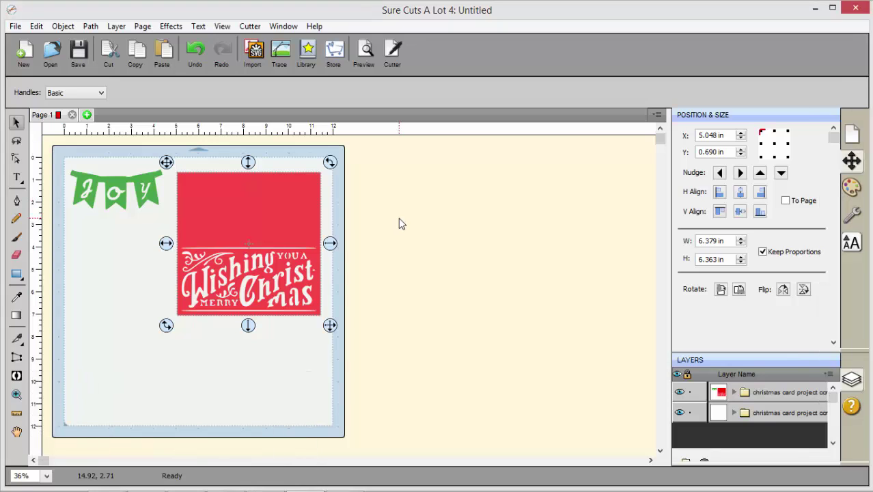
pyautogui.click(399, 223)
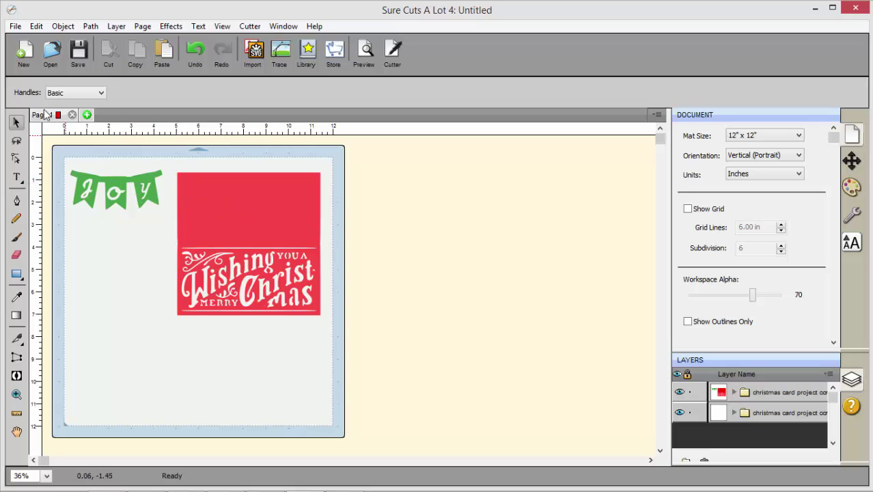
pyautogui.click(14, 27)
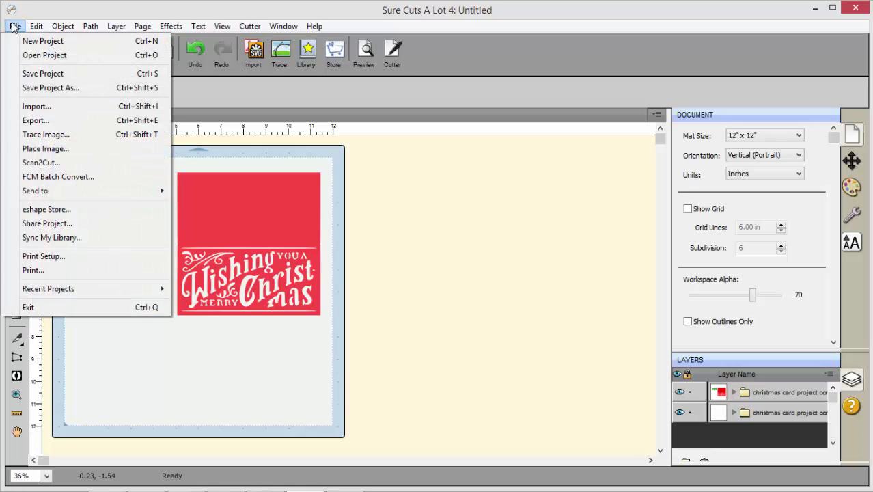
pyautogui.click(34, 121)
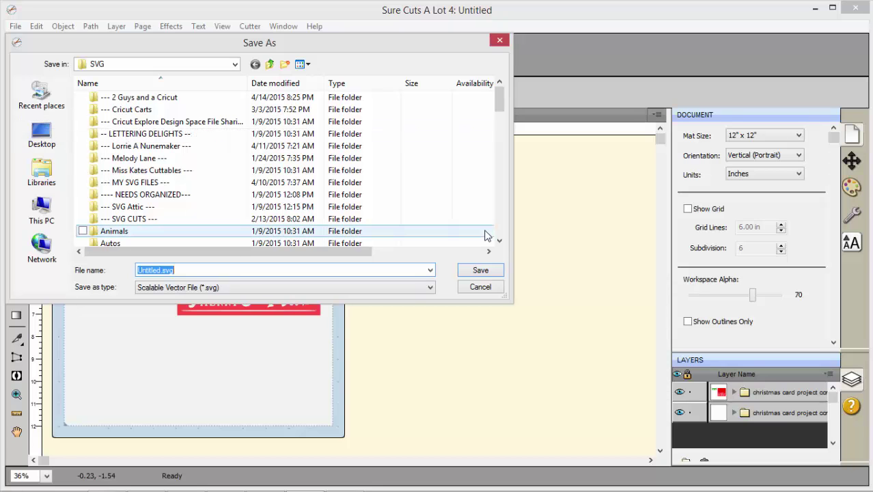
pyautogui.moveTo(499, 243); pyautogui.dragTo(498, 239)
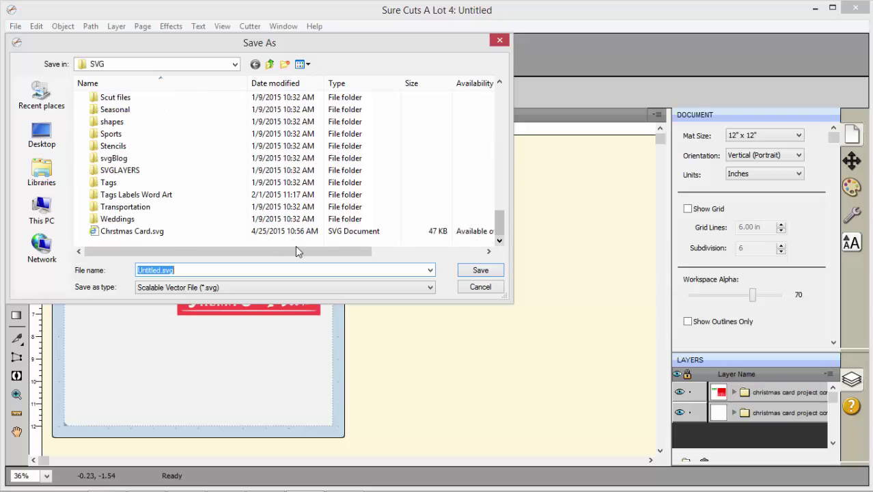
pyautogui.click(158, 232)
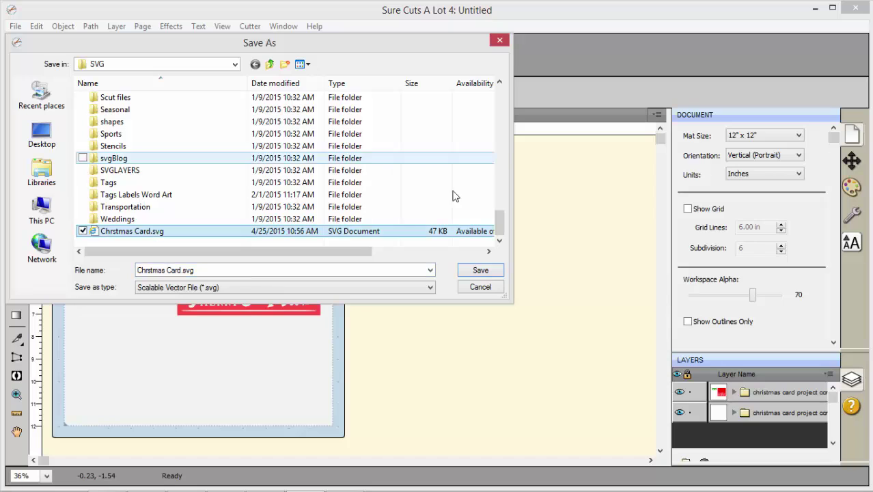
pyautogui.click(488, 275)
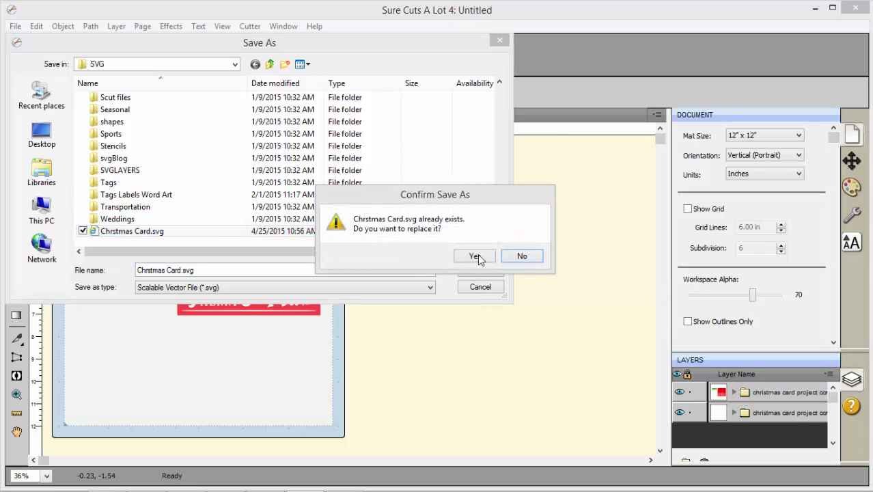
pyautogui.click(476, 256)
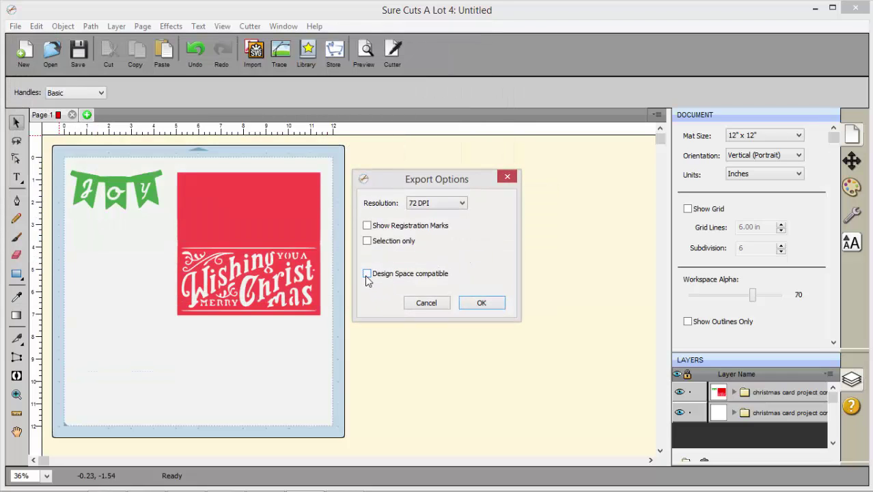
pyautogui.click(498, 309)
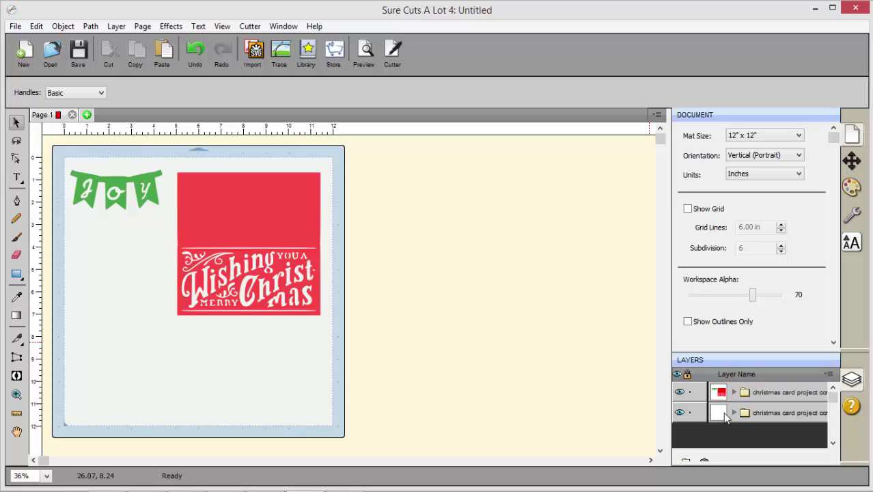
# - Move the card to about X 9.35 in, Y 2.52 in and the JOY banner to about X 0.56 in, Y 5.42 in
pyautogui.click(247, 231)
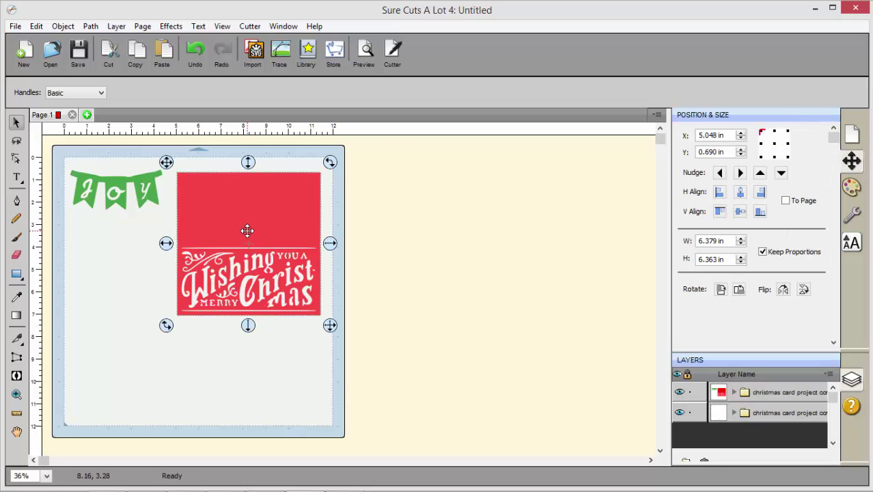
pyautogui.moveTo(248, 208); pyautogui.dragTo(362, 266)
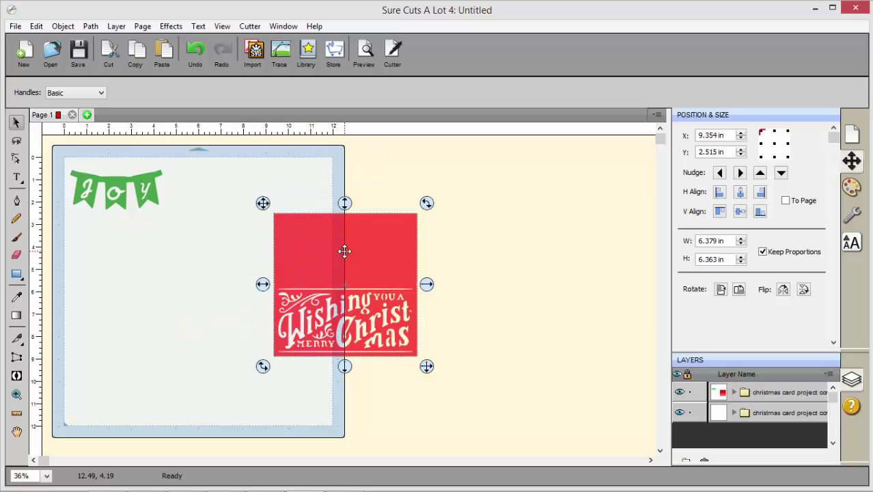
pyautogui.click(119, 195)
pyautogui.moveTo(119, 186); pyautogui.dragTo(125, 296)
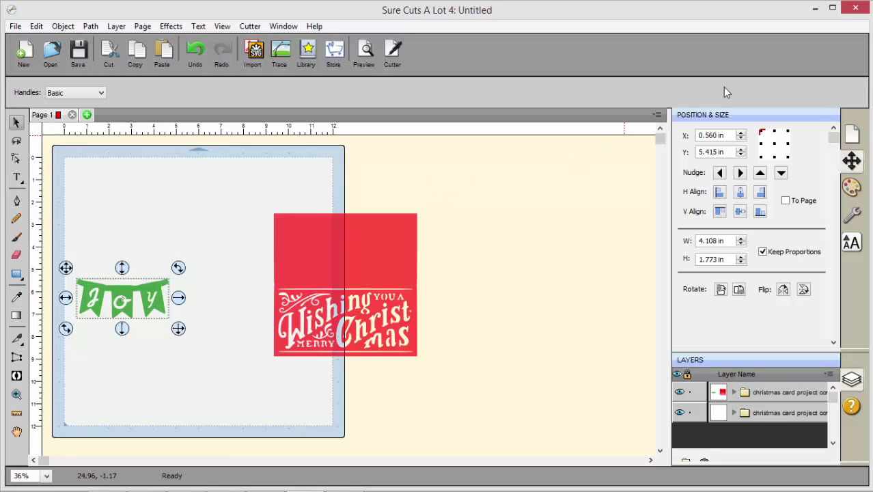
# - Close Sure Cuts A Lot 4 without saving and start a new Cricut Design Space project in a new Chrome tab
pyautogui.click(855, 8)
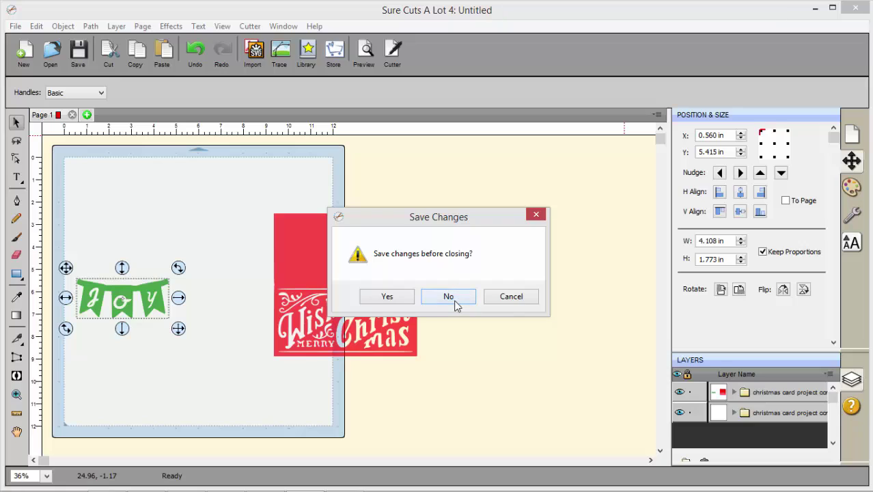
pyautogui.click(454, 304)
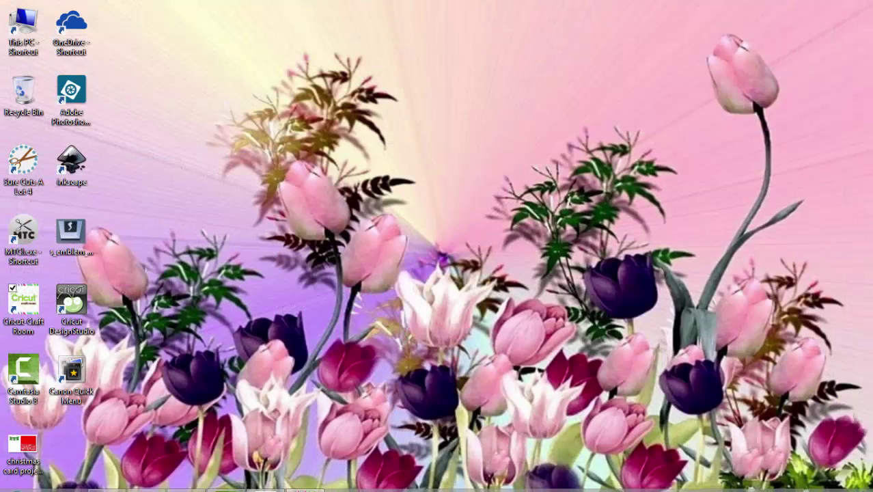
pyautogui.click(146, 480)
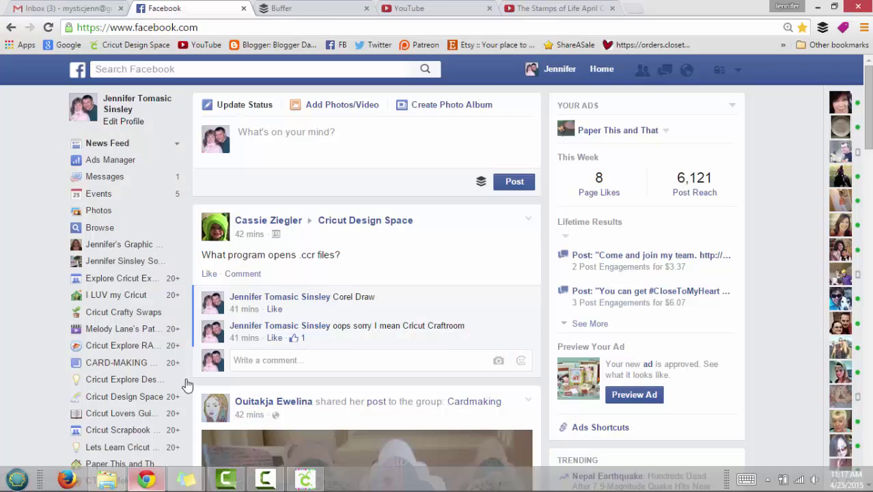
pyautogui.click(633, 8)
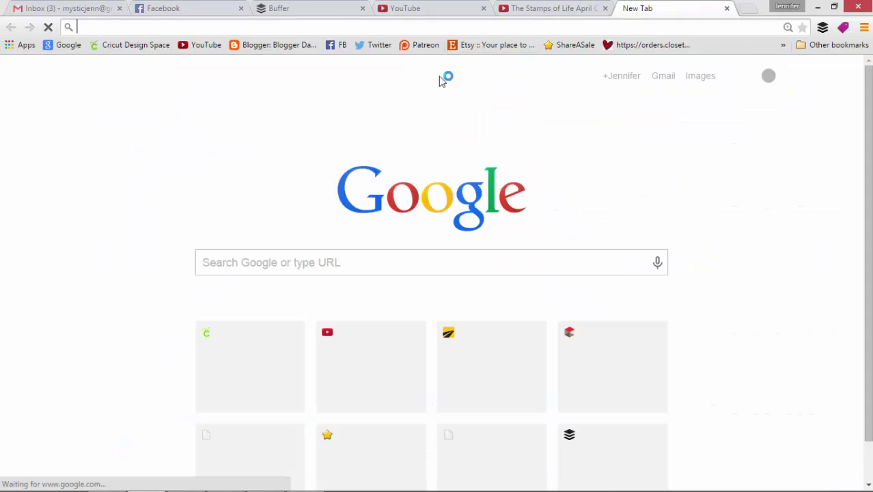
pyautogui.click(137, 44)
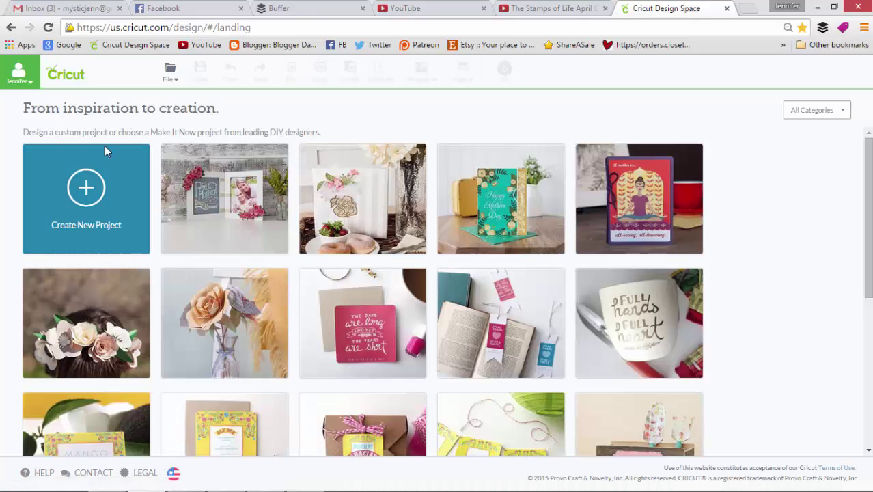
pyautogui.click(95, 197)
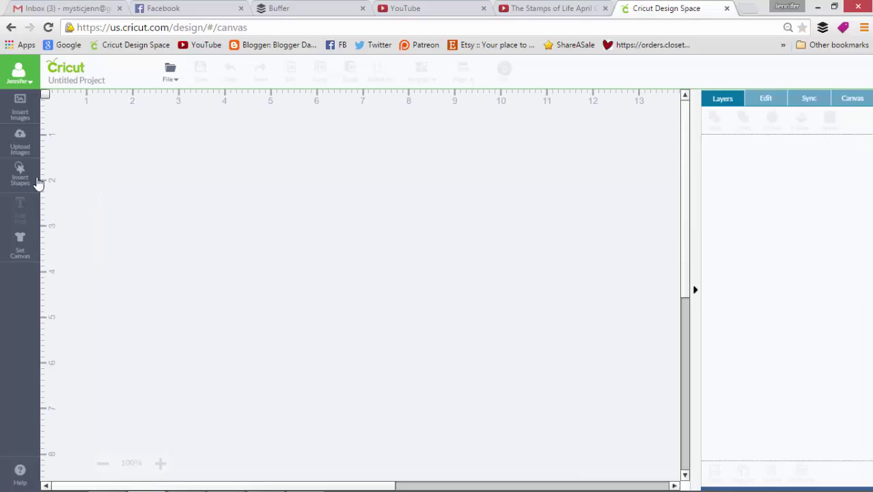
# - Upload Chrstmas Card.svg from the OneDrive SVG folder as a vector image and save it under the name Chrstmas Card
pyautogui.click(20, 140)
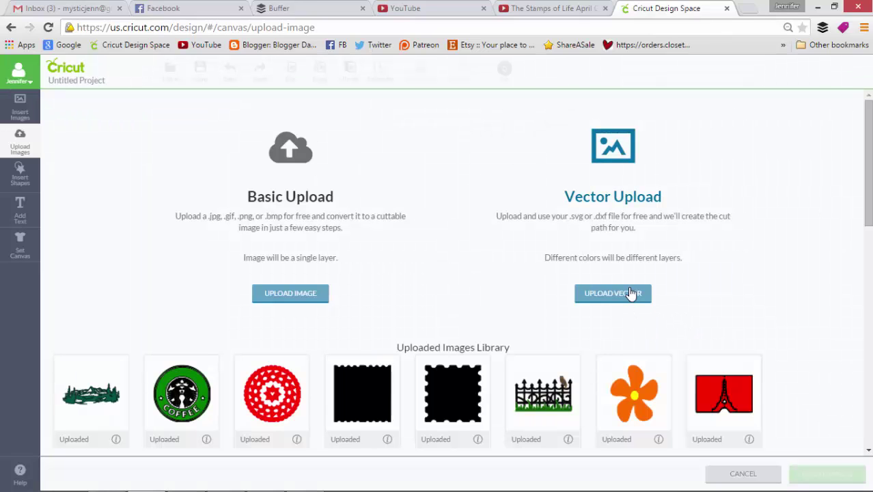
pyautogui.click(631, 294)
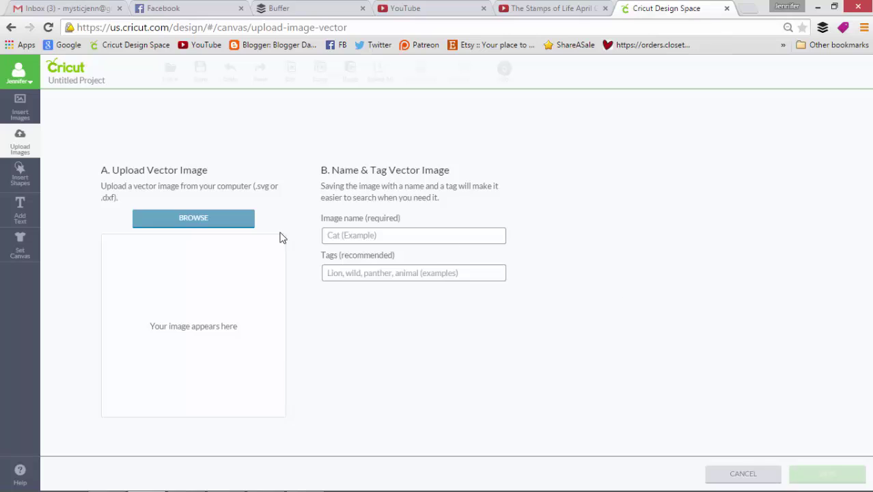
pyautogui.click(225, 228)
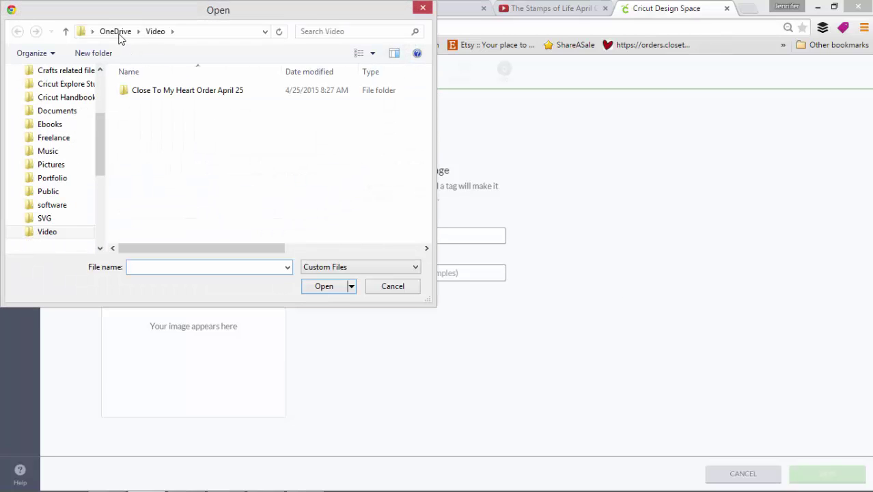
pyautogui.click(114, 32)
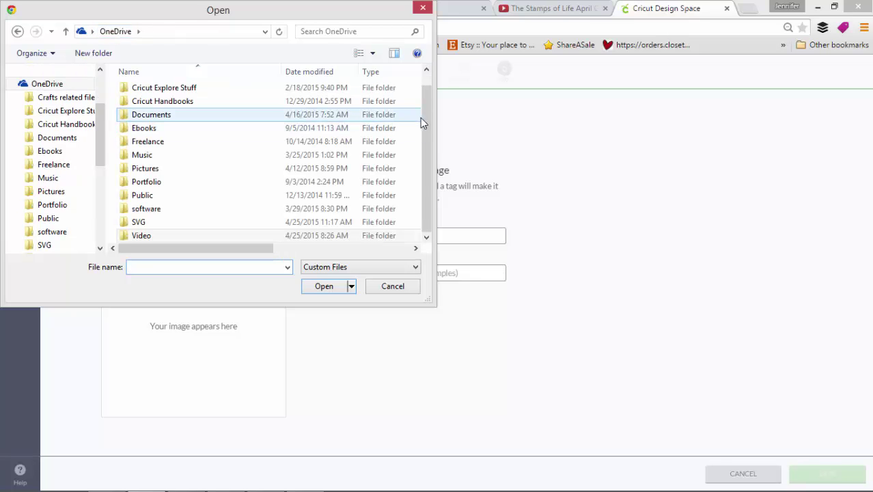
pyautogui.doubleClick(156, 223)
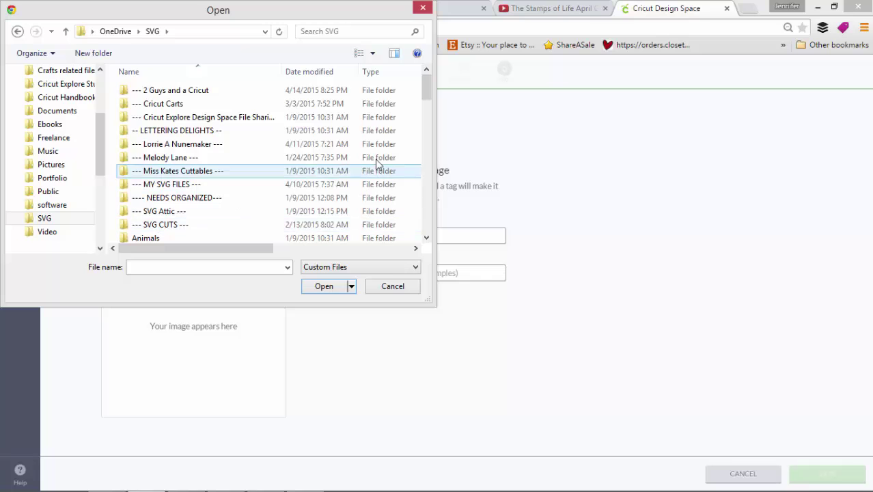
pyautogui.moveTo(426, 91); pyautogui.dragTo(440, 242)
pyautogui.click(183, 240)
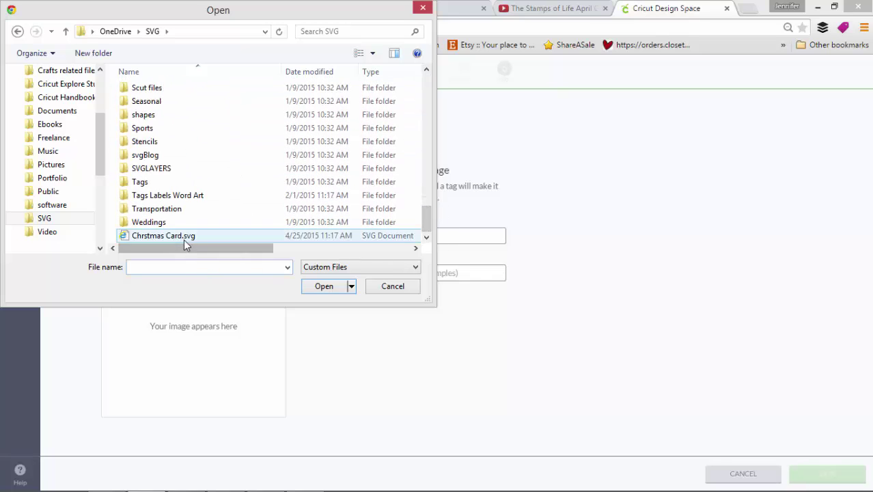
pyautogui.click(322, 287)
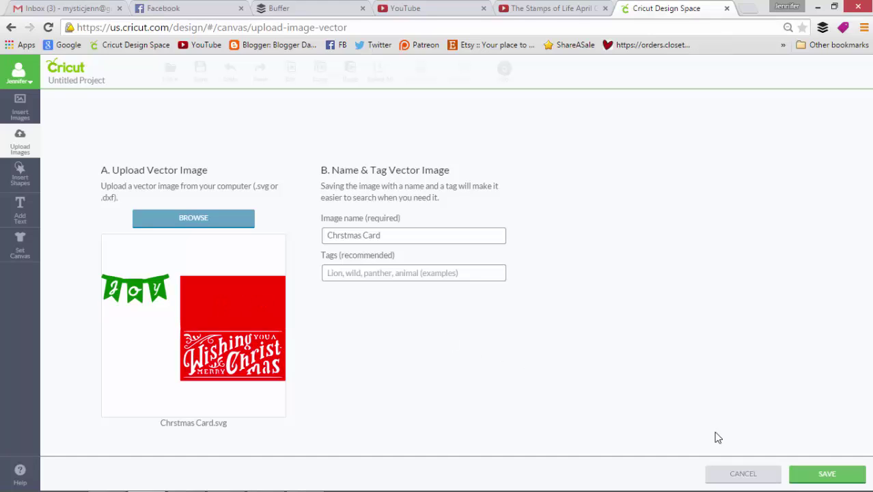
pyautogui.click(827, 474)
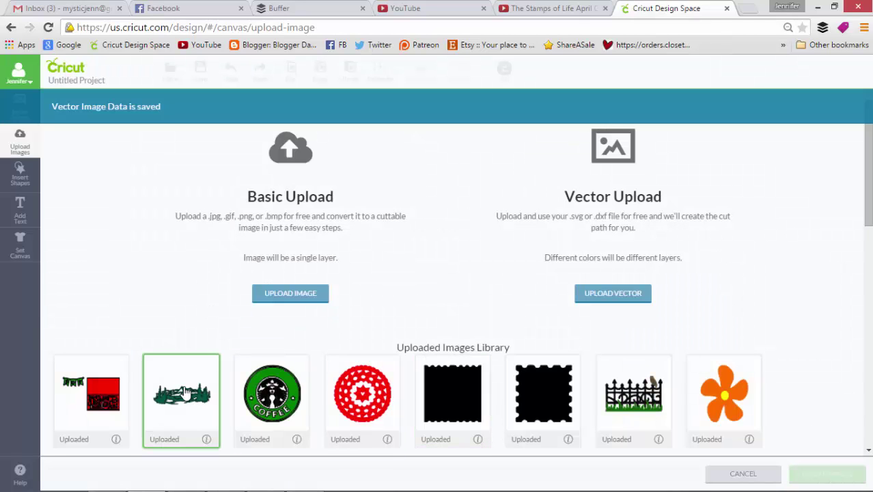
# - Insert the uploaded card and banner image into the project and move it to about X 0.58 in, Y 0.42 in
pyautogui.click(104, 381)
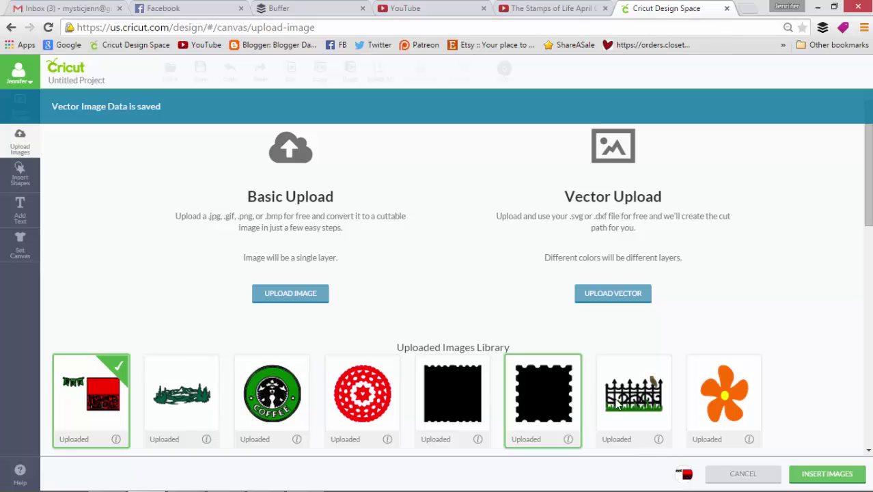
pyautogui.click(845, 474)
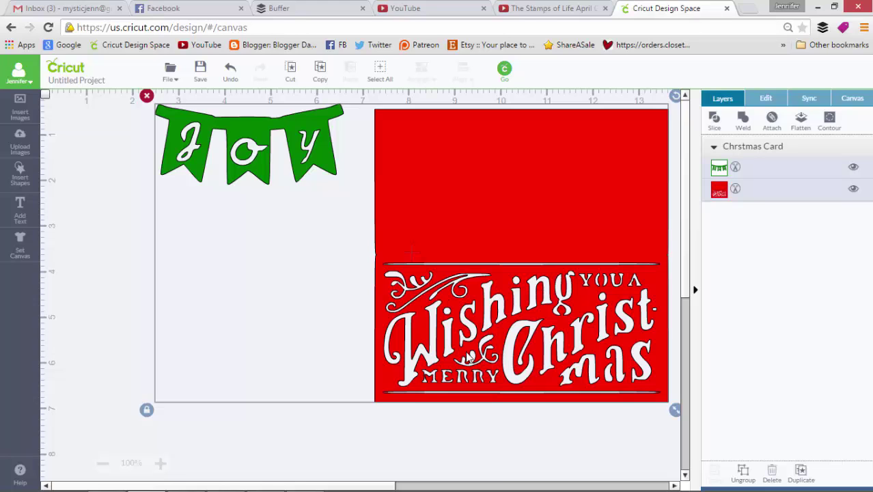
pyautogui.moveTo(336, 490)
pyautogui.moveTo(517, 220); pyautogui.dragTo(435, 224)
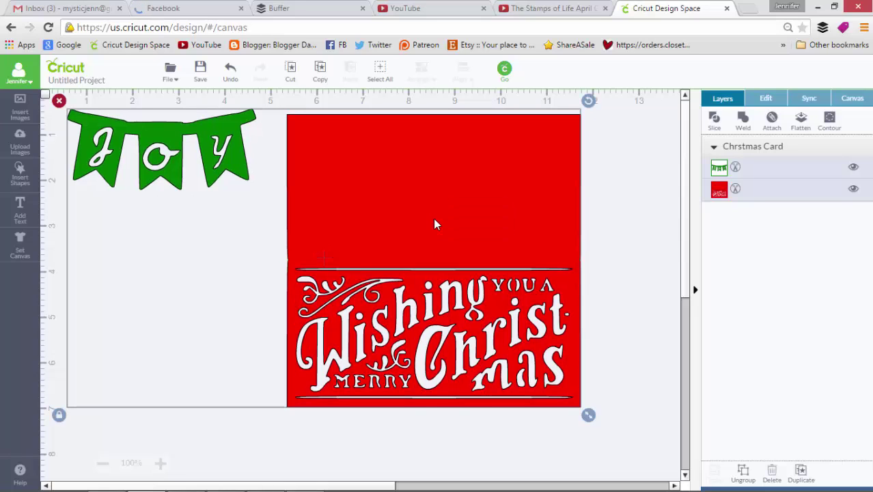
# - Ungroup the inserted image and move the red card away from the banner to about X 6.11 in, Y 0.67 in
pyautogui.click(744, 476)
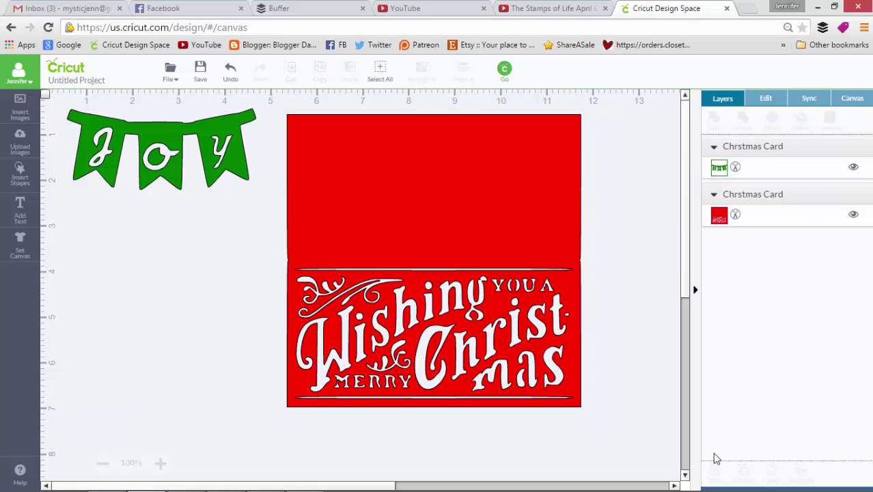
pyautogui.moveTo(489, 211); pyautogui.dragTo(526, 216)
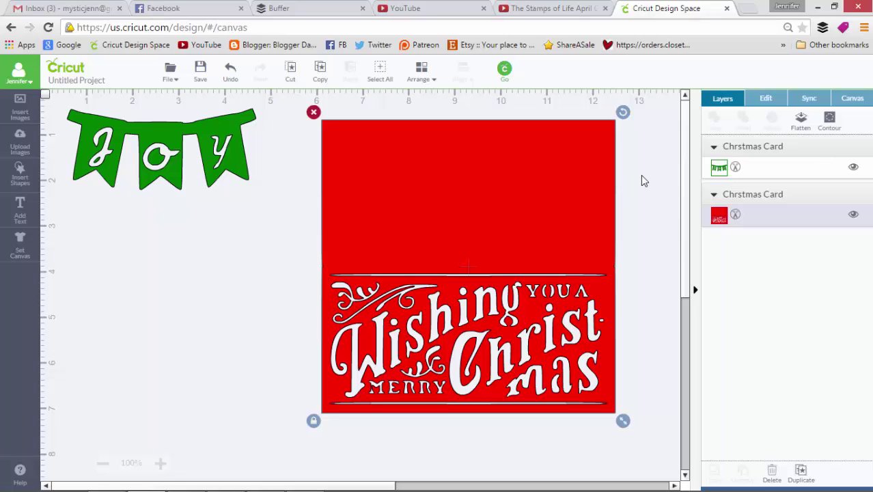
# - Set the red card's width to 6 in with its proportions locked, leaving it deselected
pyautogui.click(766, 99)
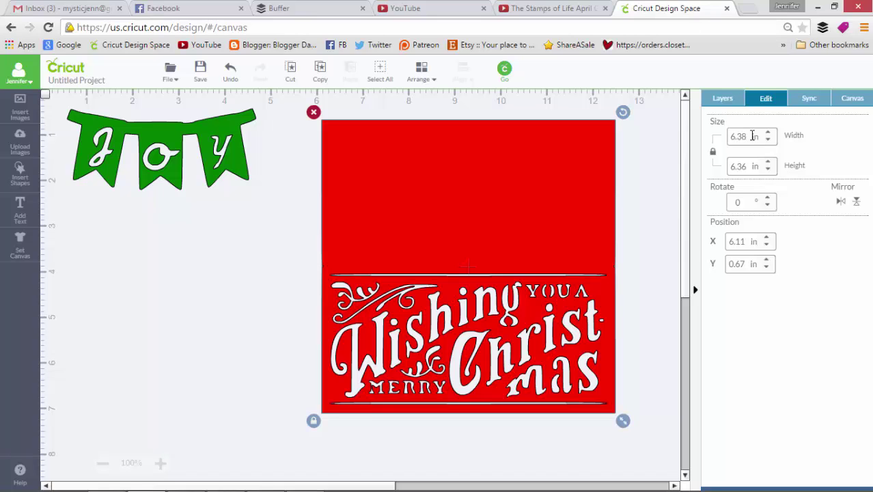
pyautogui.moveTo(753, 136); pyautogui.dragTo(659, 150)
pyautogui.write('6')
pyautogui.press('Return')
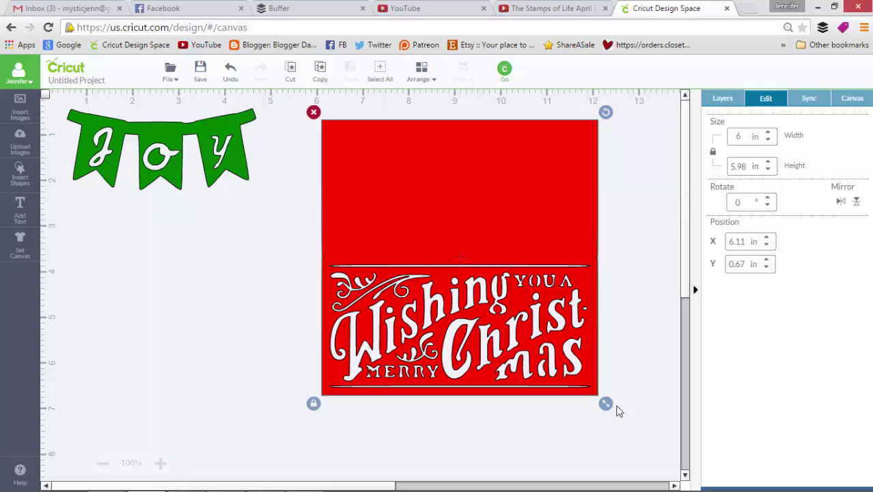
pyautogui.click(517, 449)
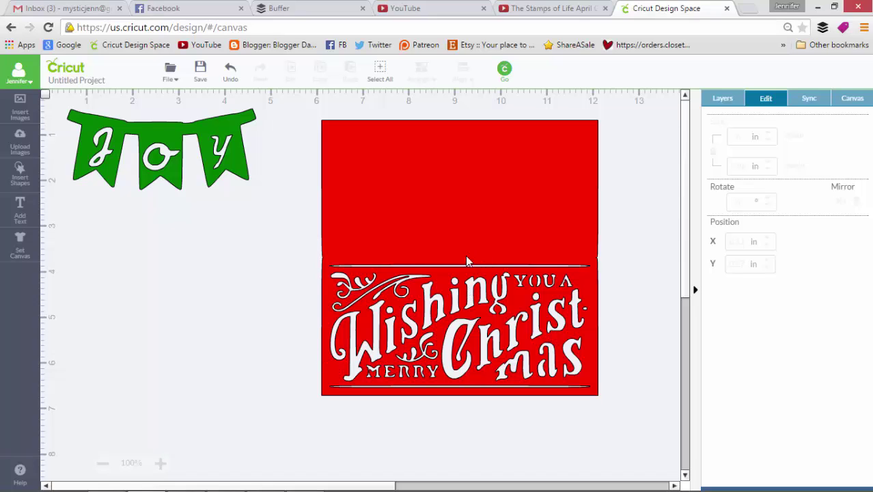
# - Shrink the JOY banner to about 2.32 by 1 in and move it to about X 1.93 in, Y 1.76 in
pyautogui.click(249, 179)
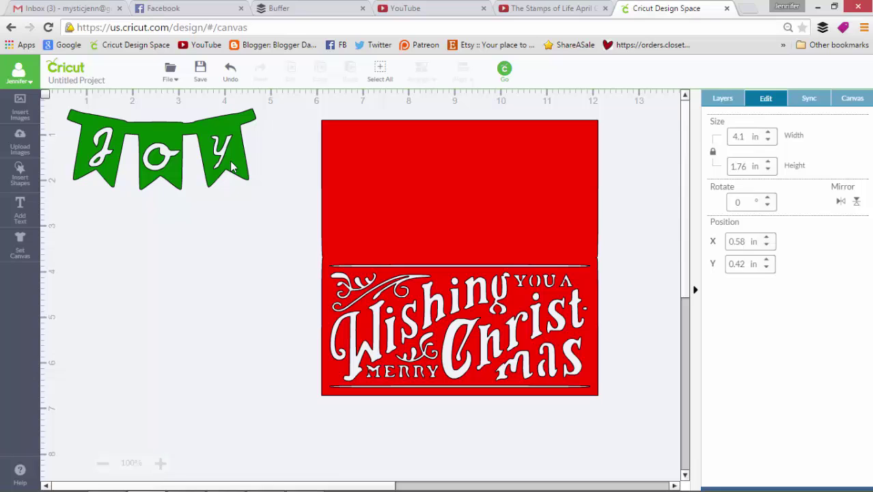
pyautogui.moveTo(267, 203); pyautogui.dragTo(136, 143)
pyautogui.moveTo(211, 156); pyautogui.dragTo(223, 171)
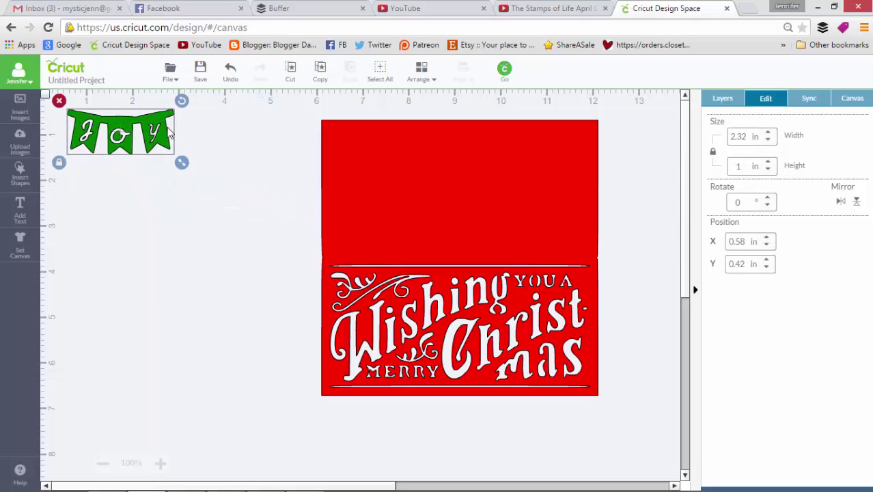
pyautogui.moveTo(162, 131); pyautogui.dragTo(216, 191)
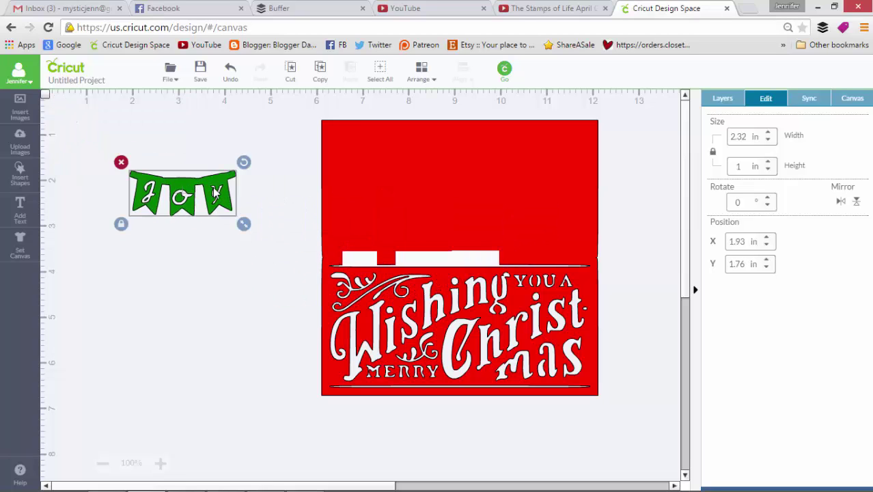
pyautogui.click(218, 296)
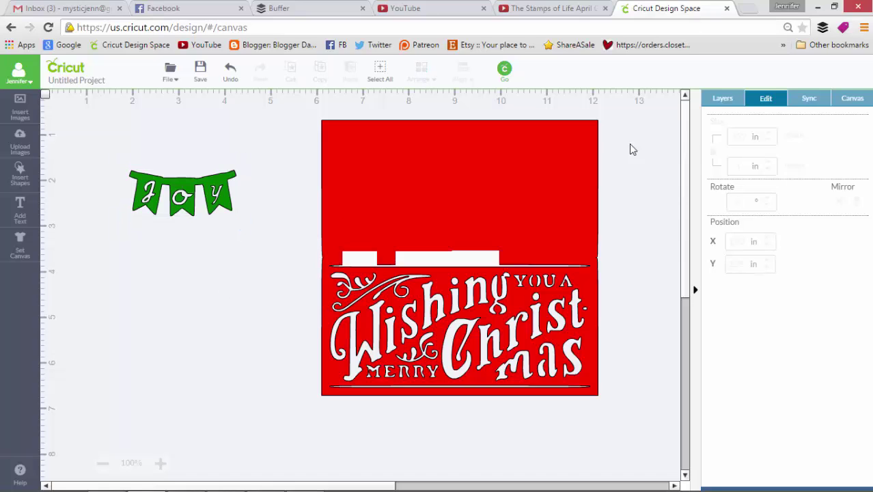